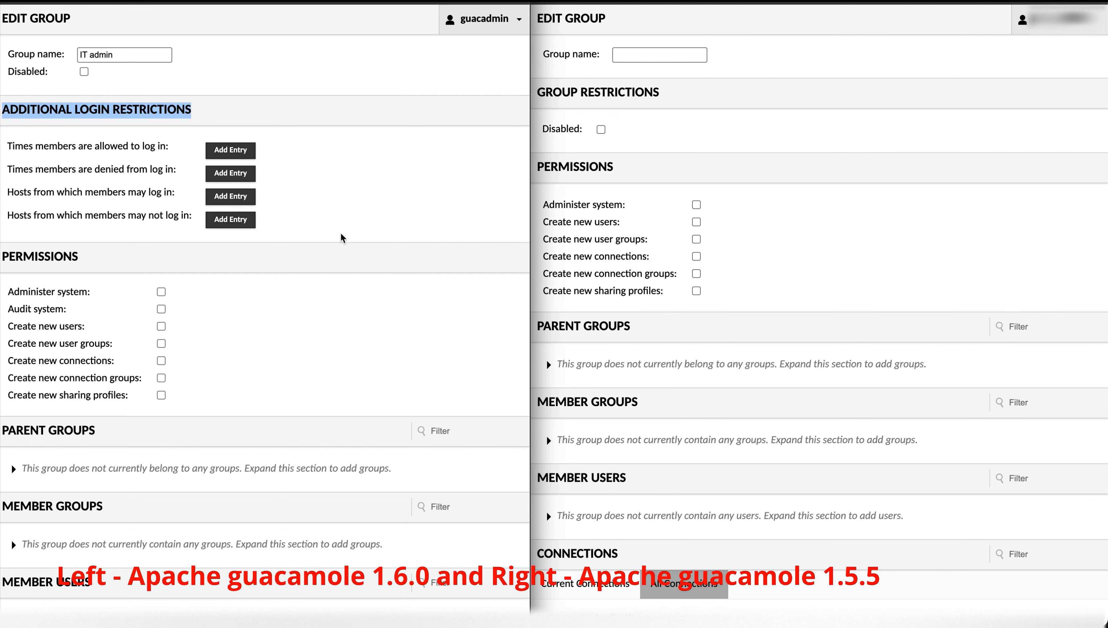
pyautogui.click(745, 153)
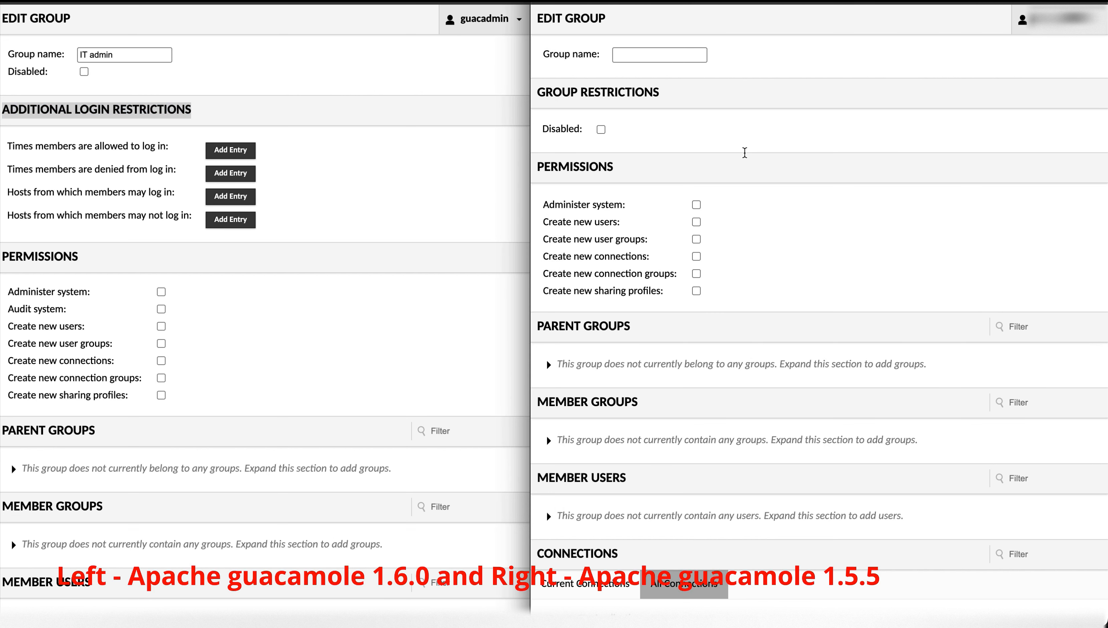
pyautogui.click(288, 97)
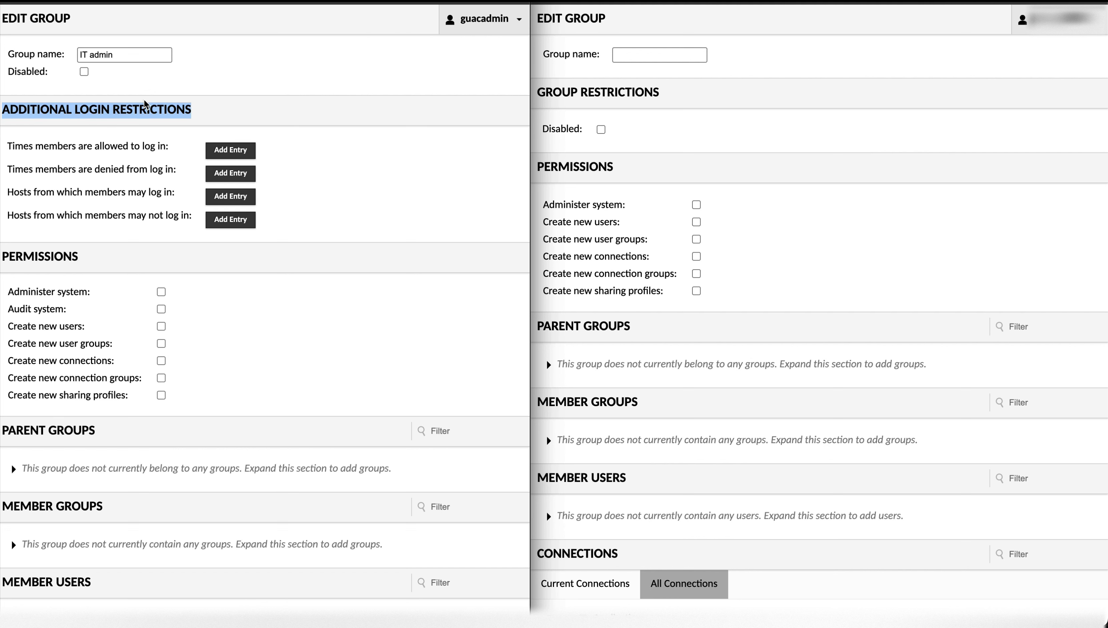
pyautogui.click(669, 169)
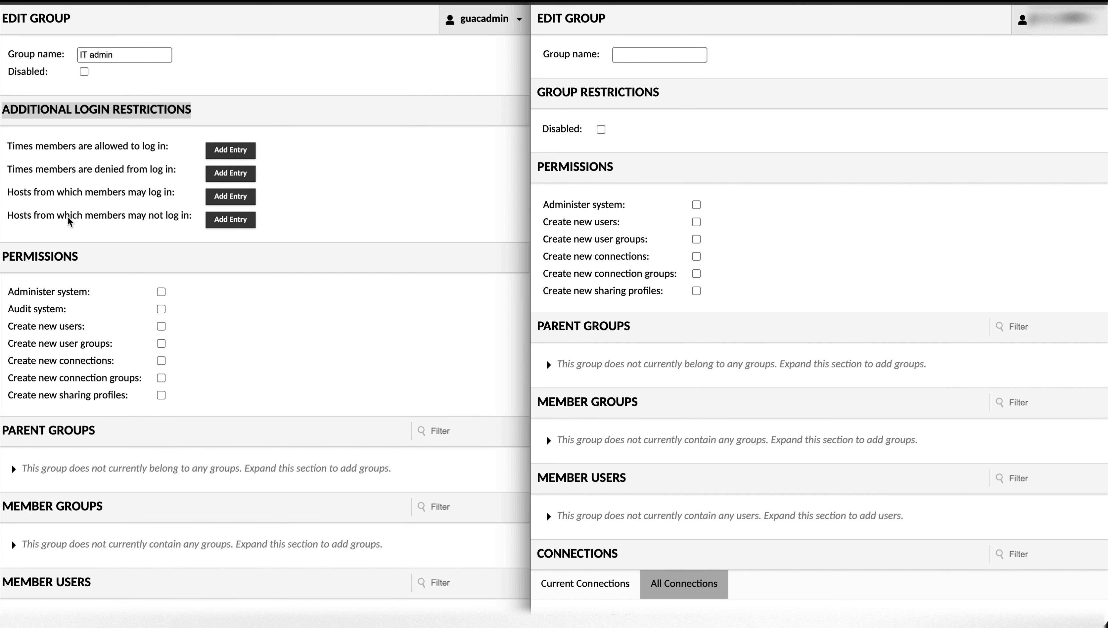
pyautogui.scroll(-1, 70, 220)
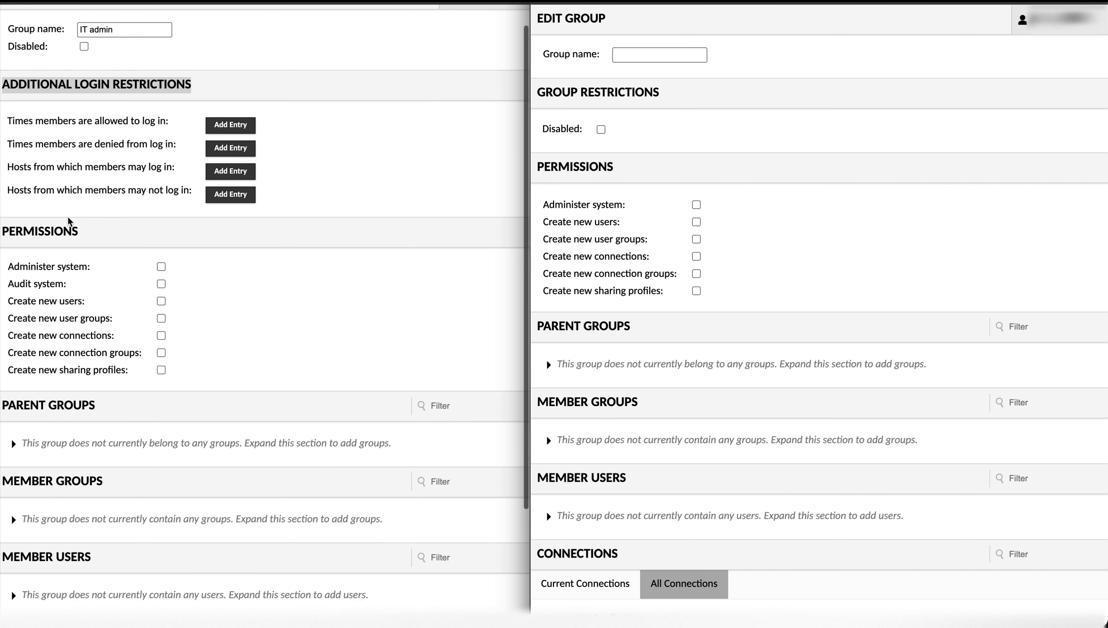
pyautogui.scroll(-3, 151, 353)
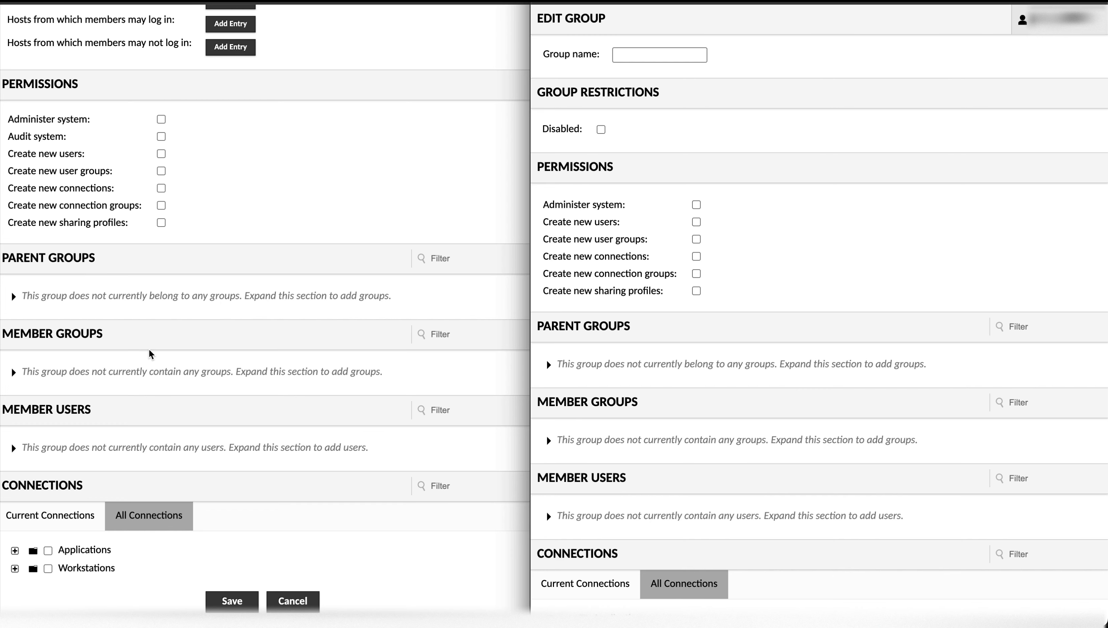
pyautogui.scroll(4, 151, 354)
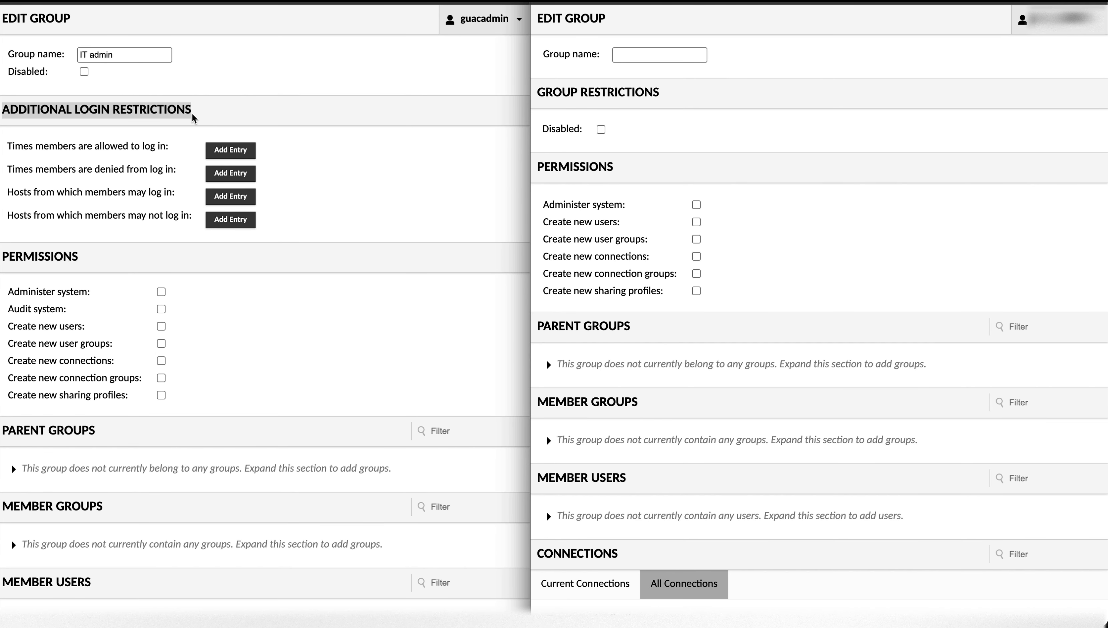
# - Add an allowed login time entry for All days from 08:00 AM to 05:00 PM
pyautogui.click(225, 153)
pyautogui.click(225, 154)
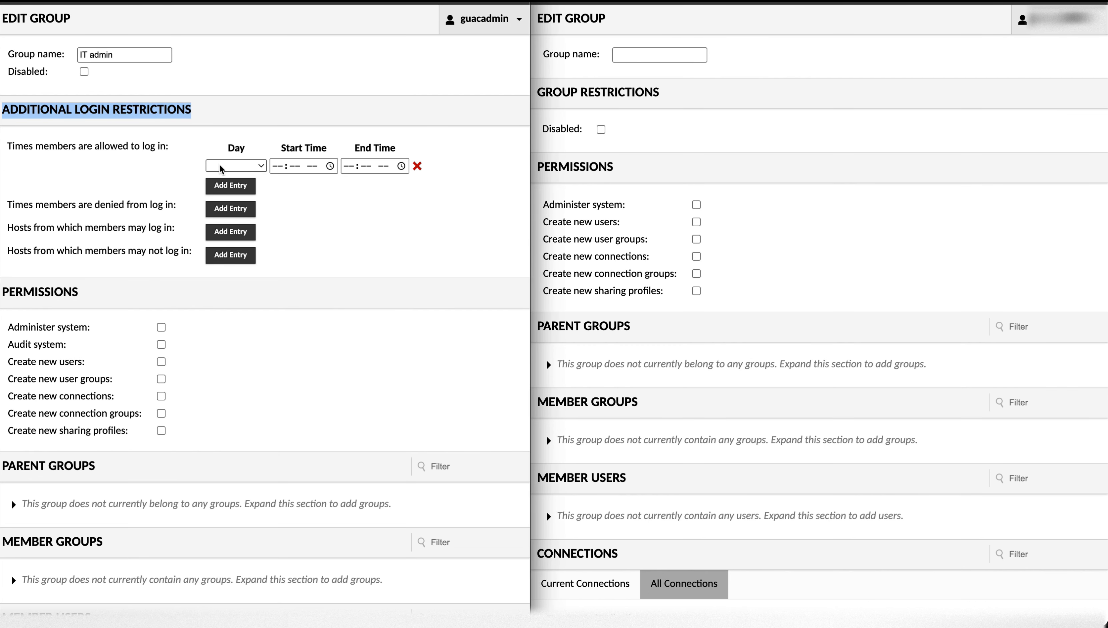
pyautogui.click(210, 167)
pyautogui.click(228, 286)
pyautogui.click(238, 166)
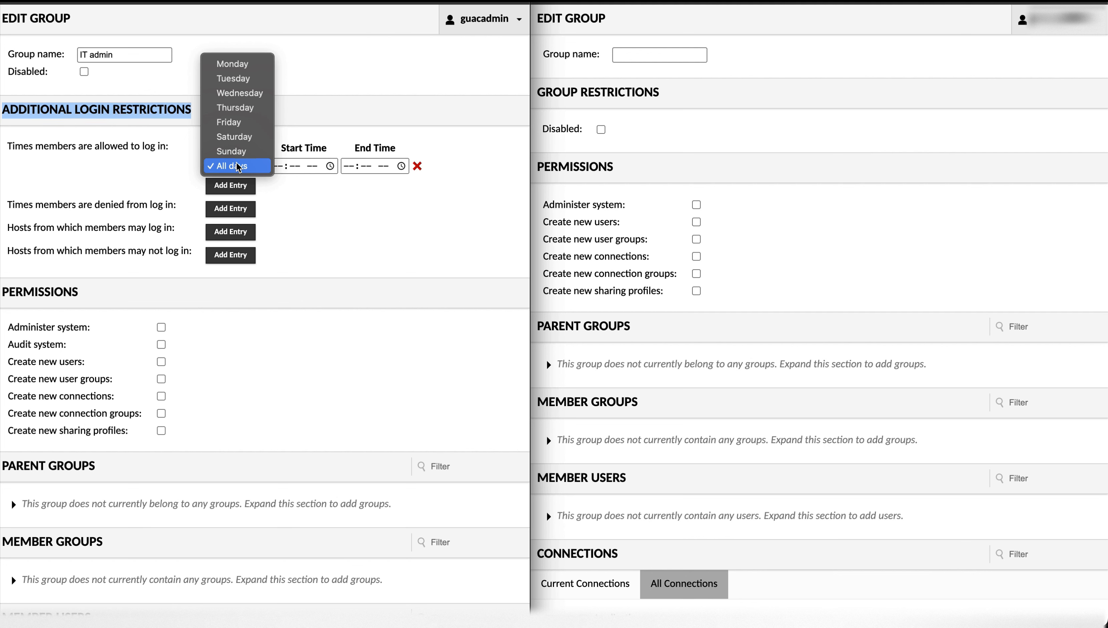
pyautogui.click(238, 166)
pyautogui.click(285, 166)
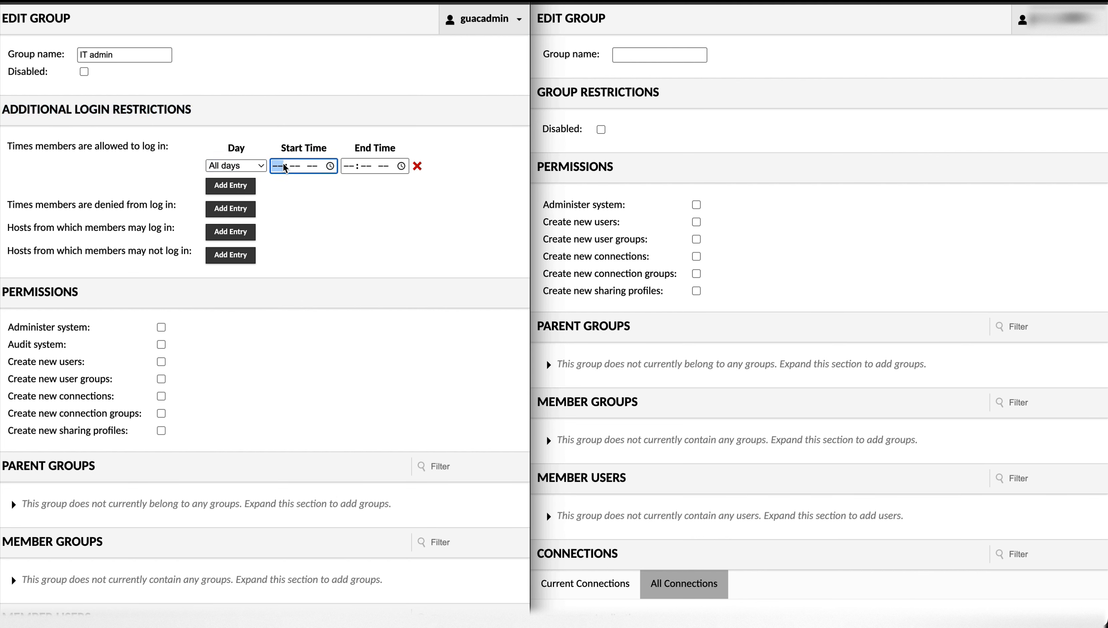
pyautogui.write('0800a')
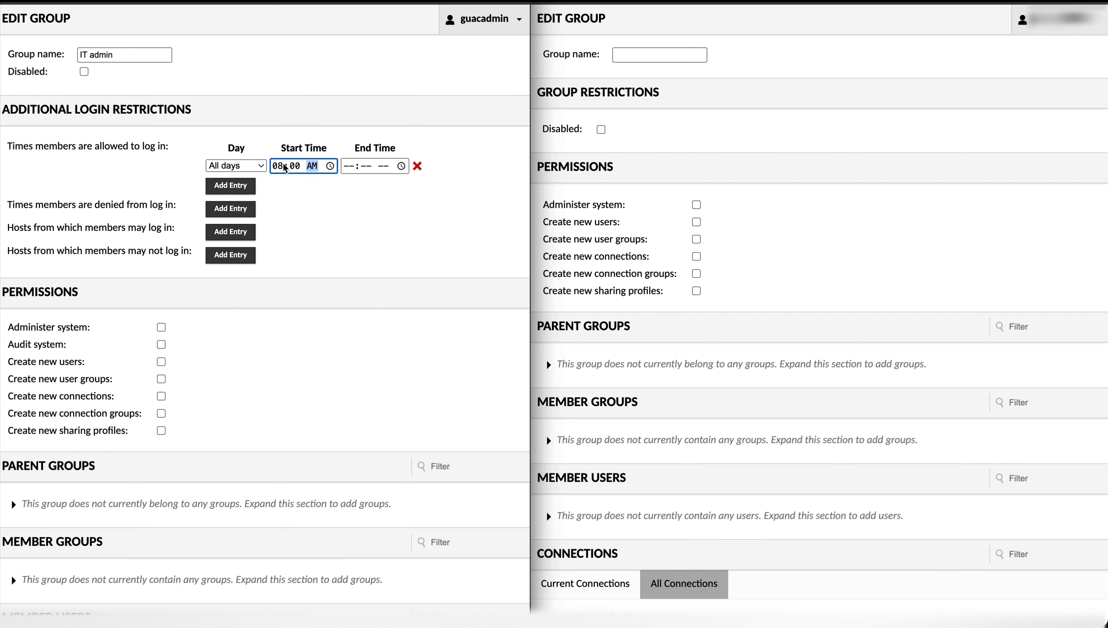
pyautogui.click(349, 168)
pyautogui.write('05:-- --')
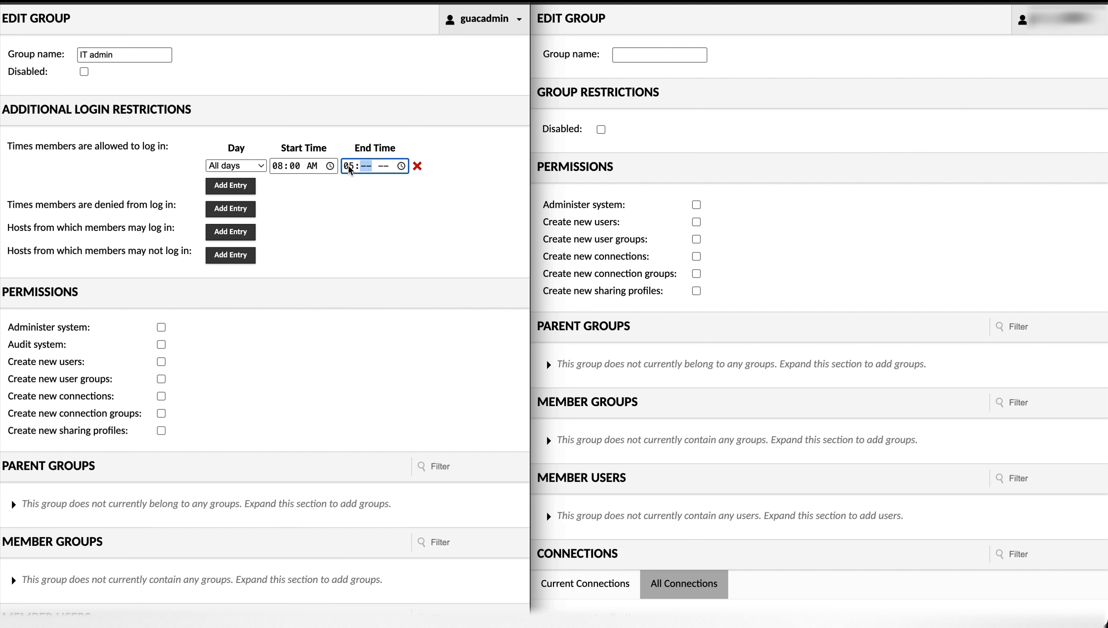
pyautogui.write('00p')
# - Grant the IT admin group the Audit system permission and save the group
pyautogui.scroll(-1, 280, 250)
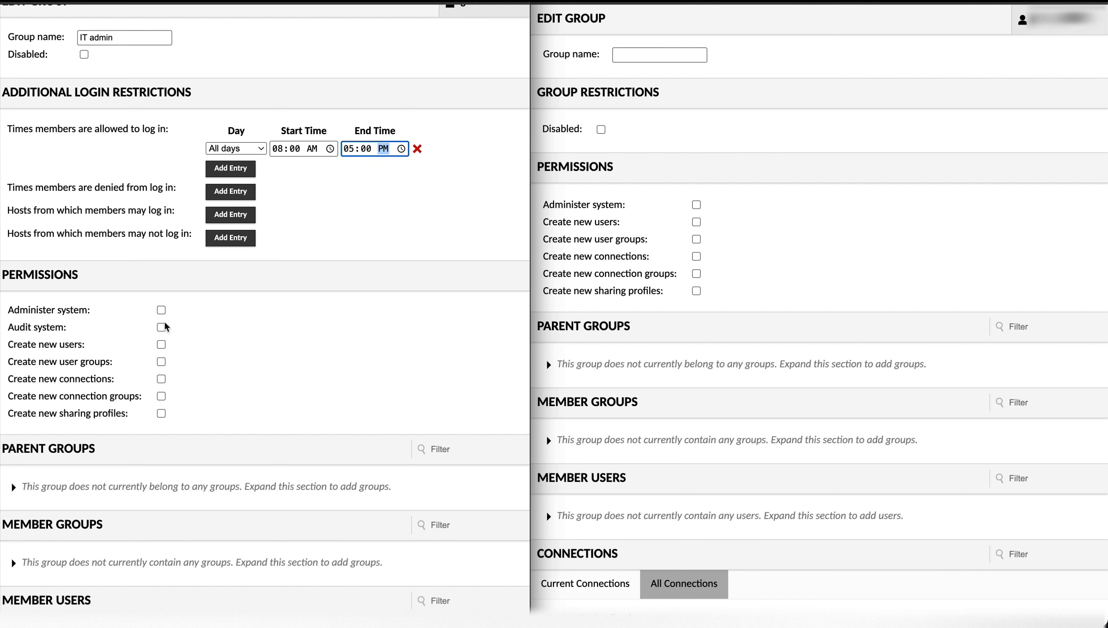
pyautogui.click(162, 330)
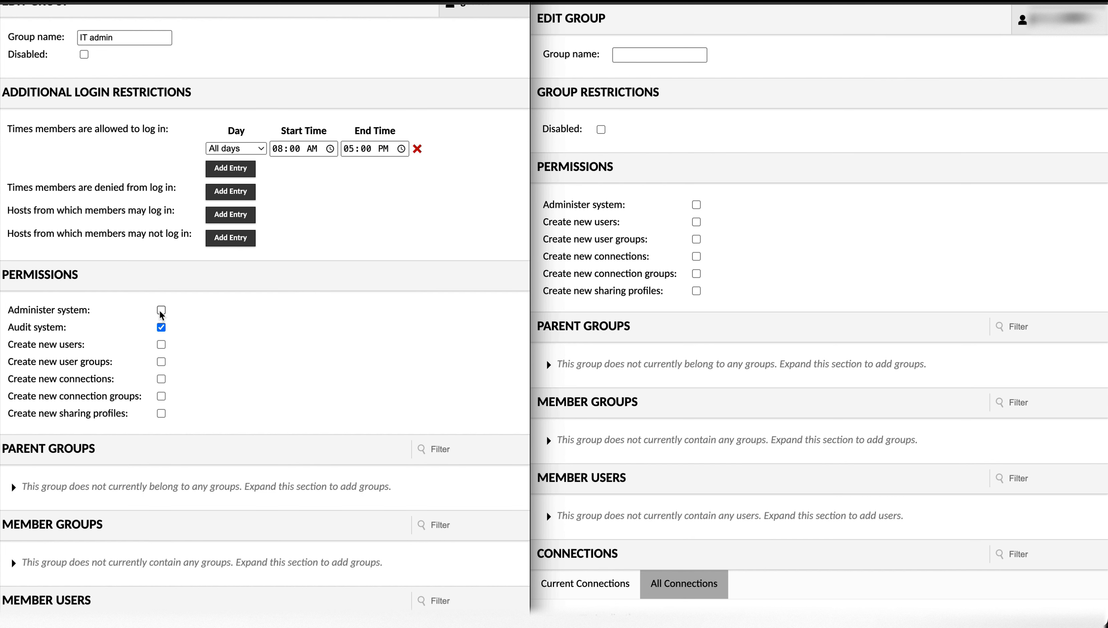
pyautogui.scroll(-5, 161, 313)
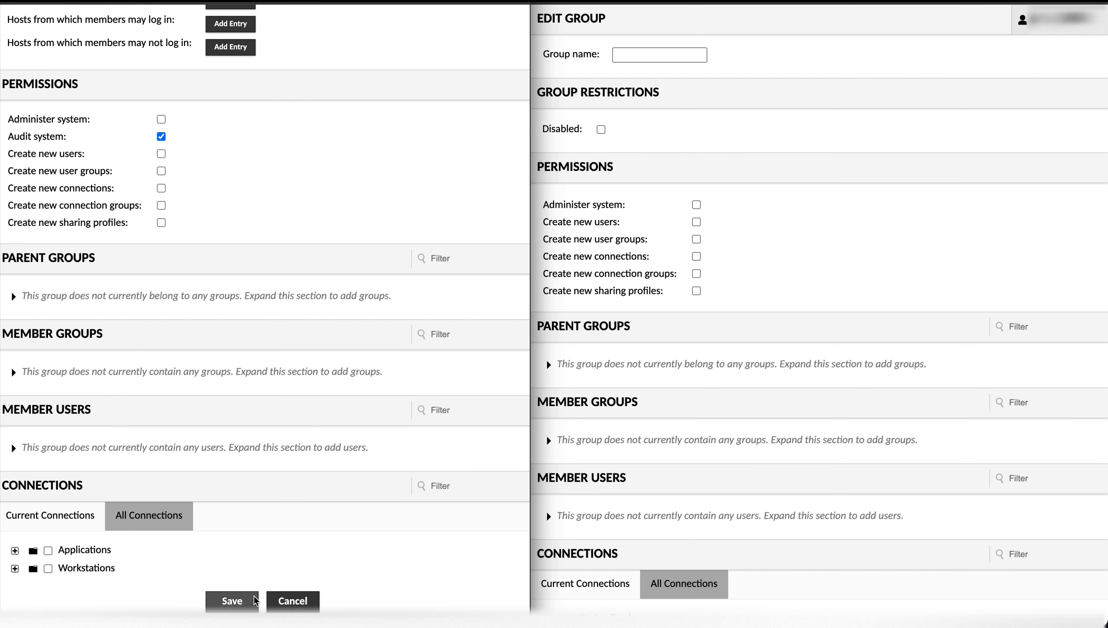
pyautogui.click(238, 603)
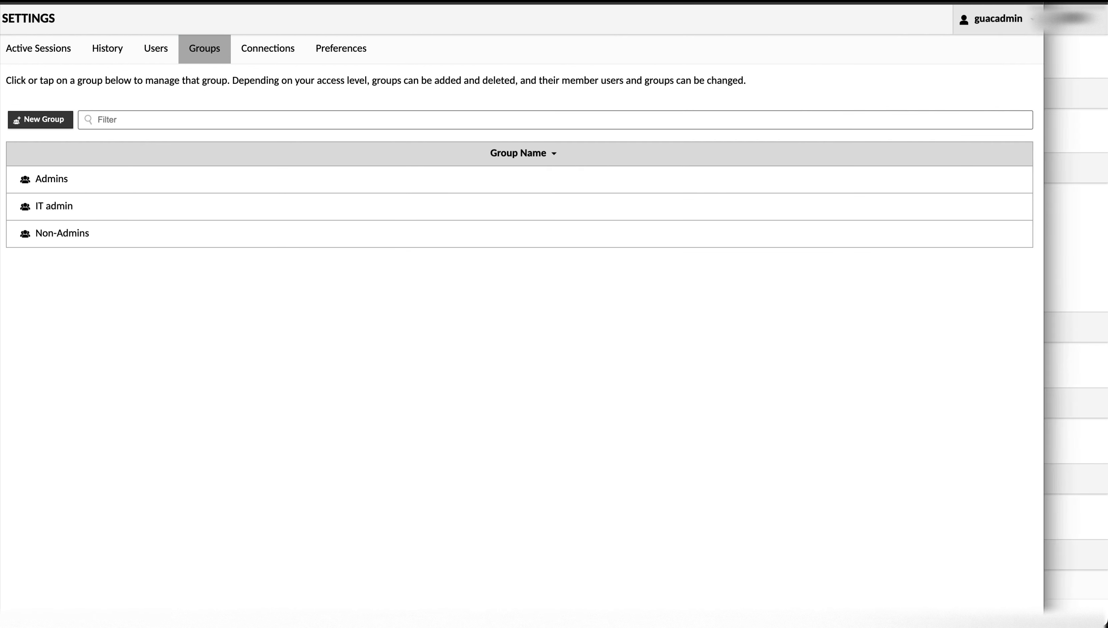
# - Start a new user account, entering the new user's username and password
pyautogui.click(157, 50)
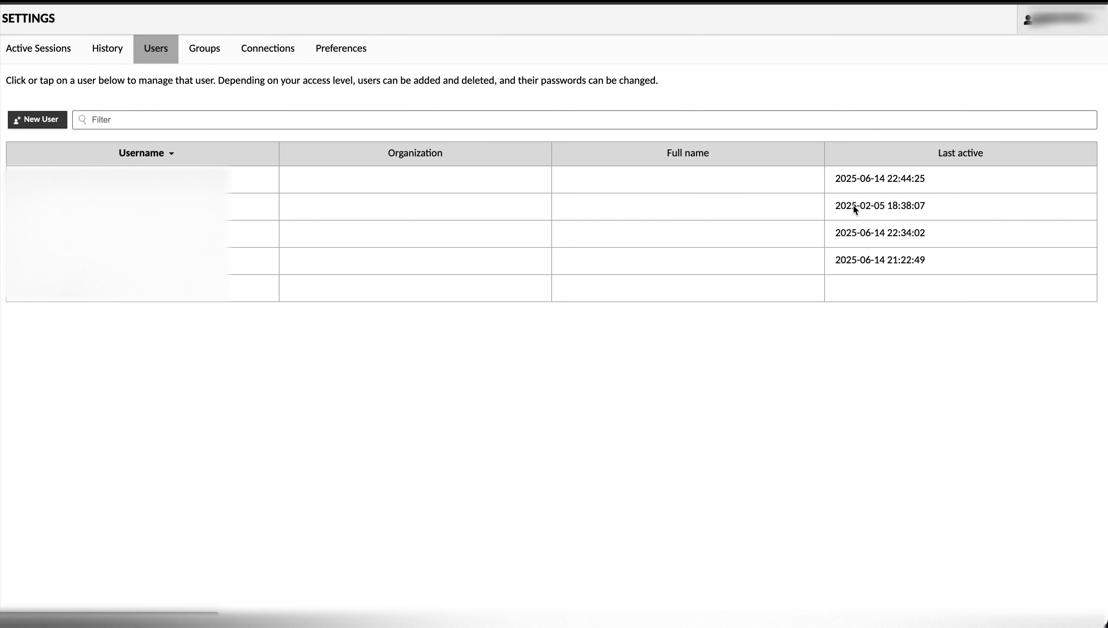
pyautogui.click(55, 119)
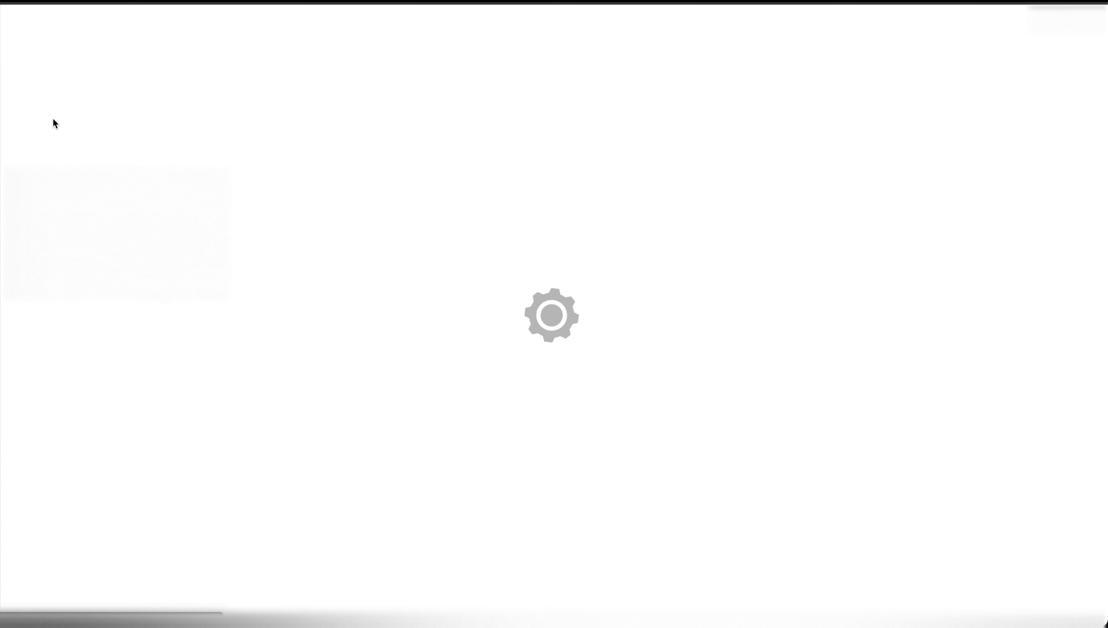
pyautogui.click(124, 60)
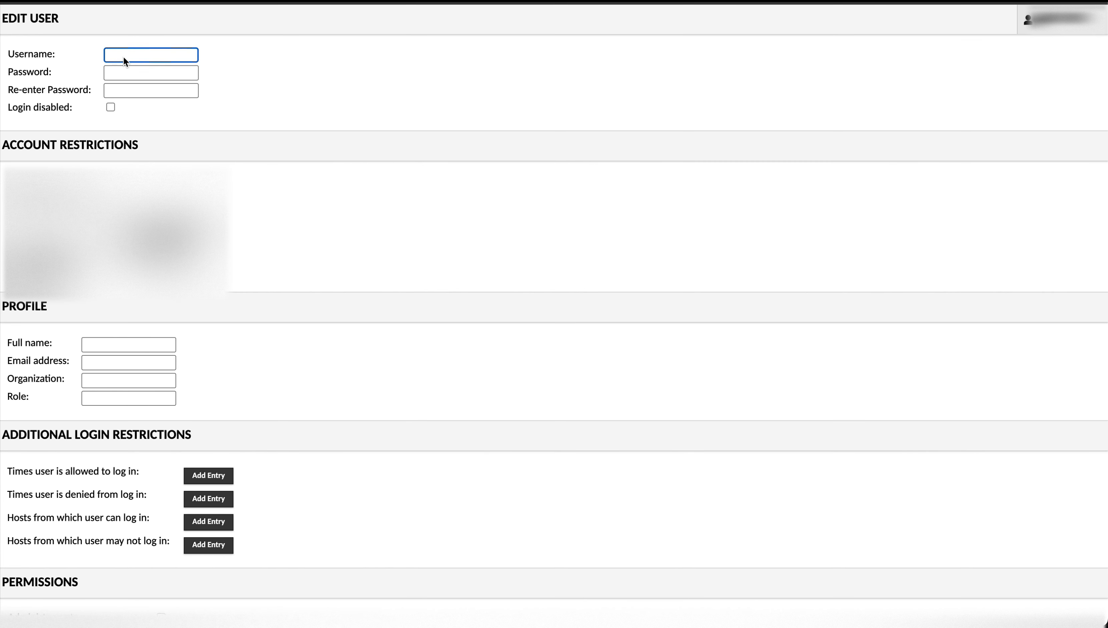
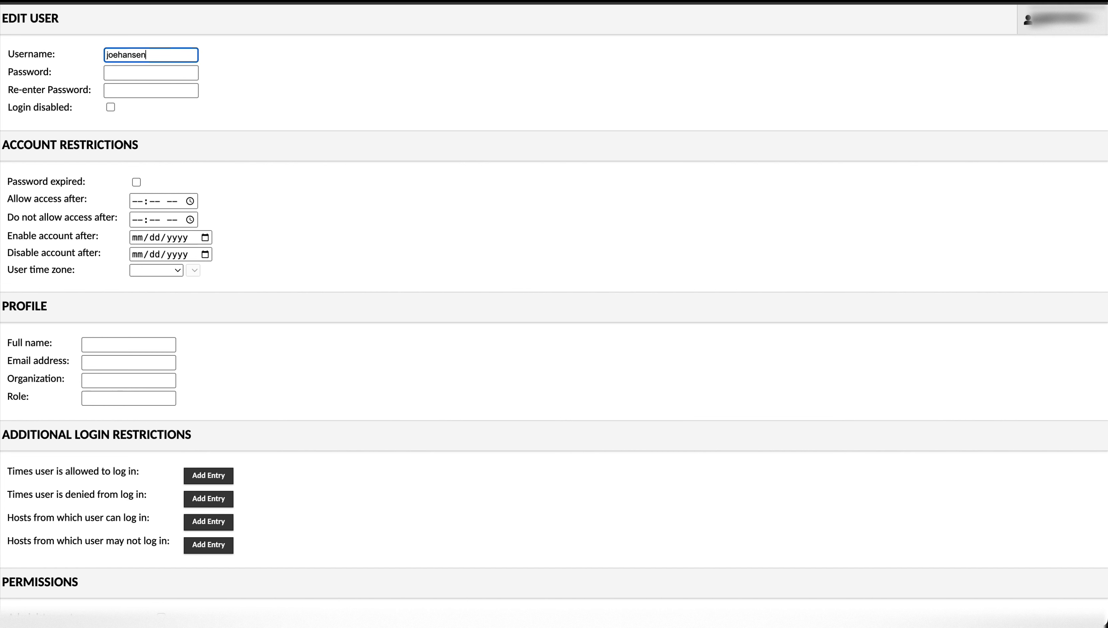
pyautogui.click(114, 72)
pyautogui.write('•••••••••••••••')
pyautogui.press('Tab')
pyautogui.write('•••••••••••••••')
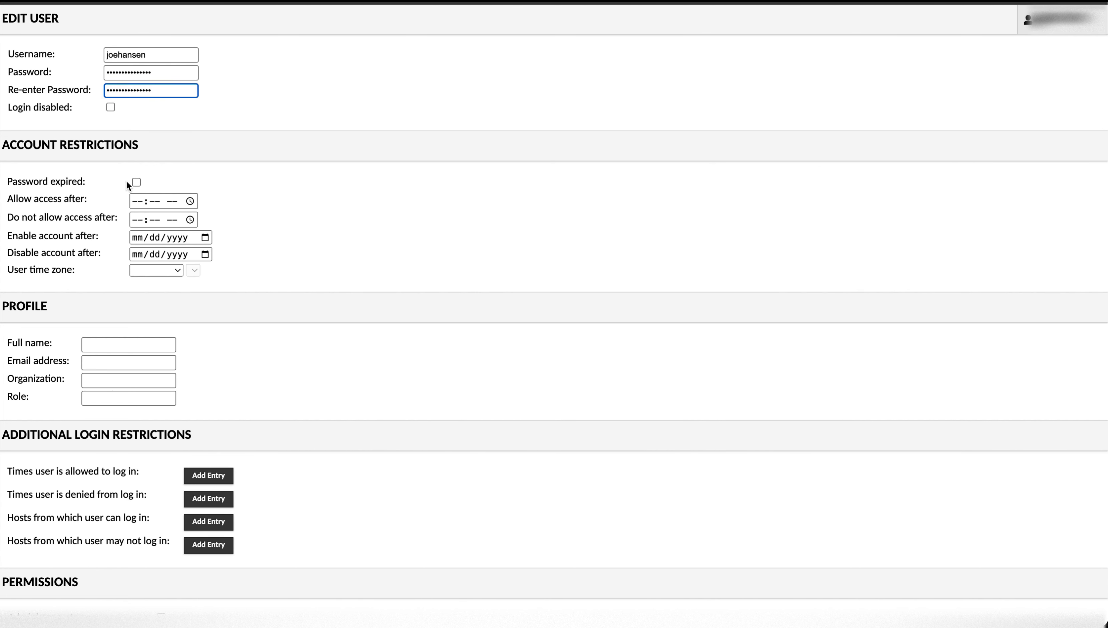
# - Make the new user a member of the IT admin group and save the account
pyautogui.scroll(-3, 160, 478)
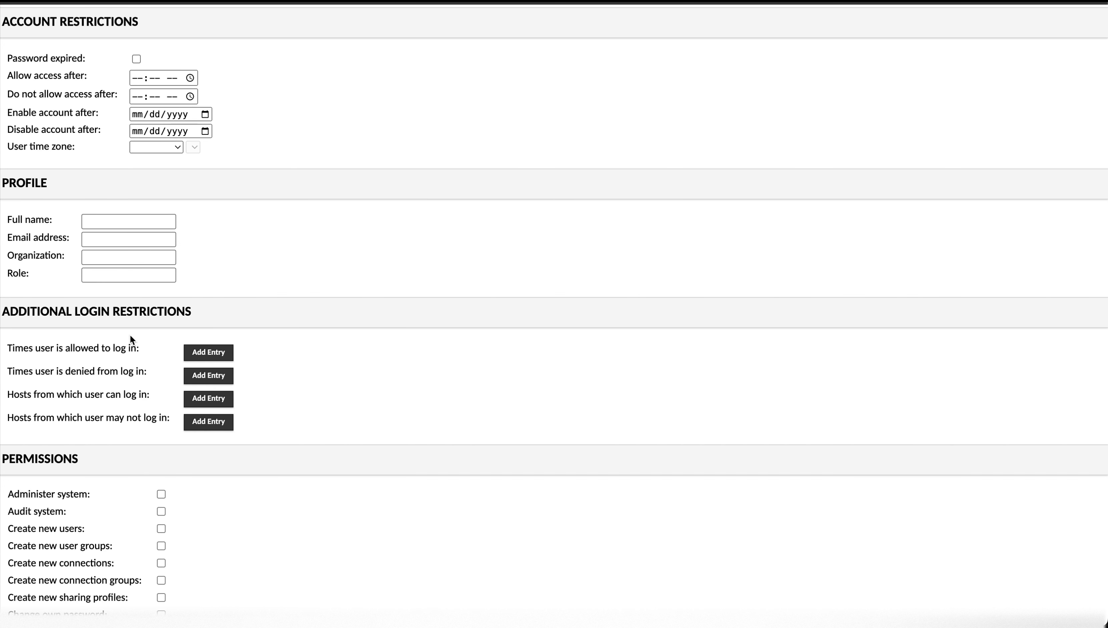
pyautogui.scroll(-6, 130, 334)
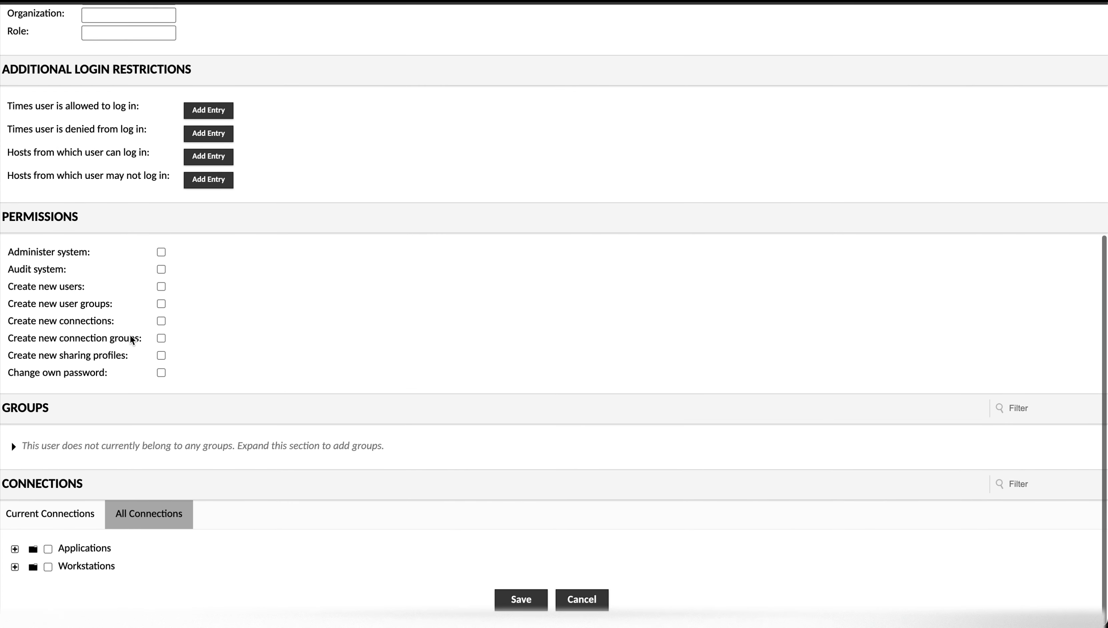
pyautogui.click(15, 448)
pyautogui.click(13, 503)
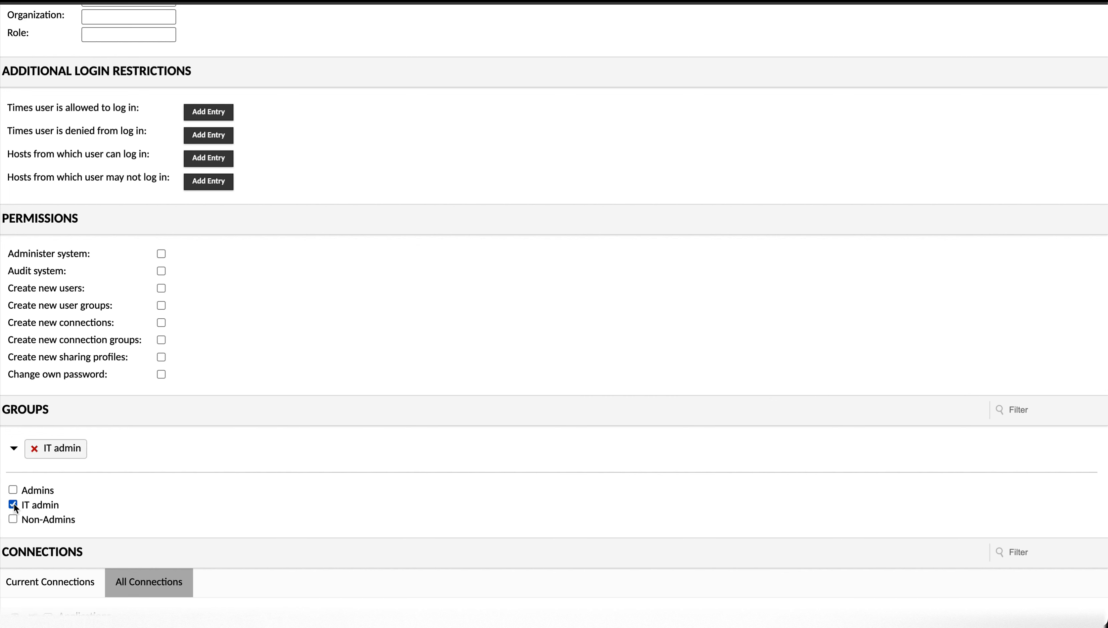
pyautogui.scroll(-2, 16, 507)
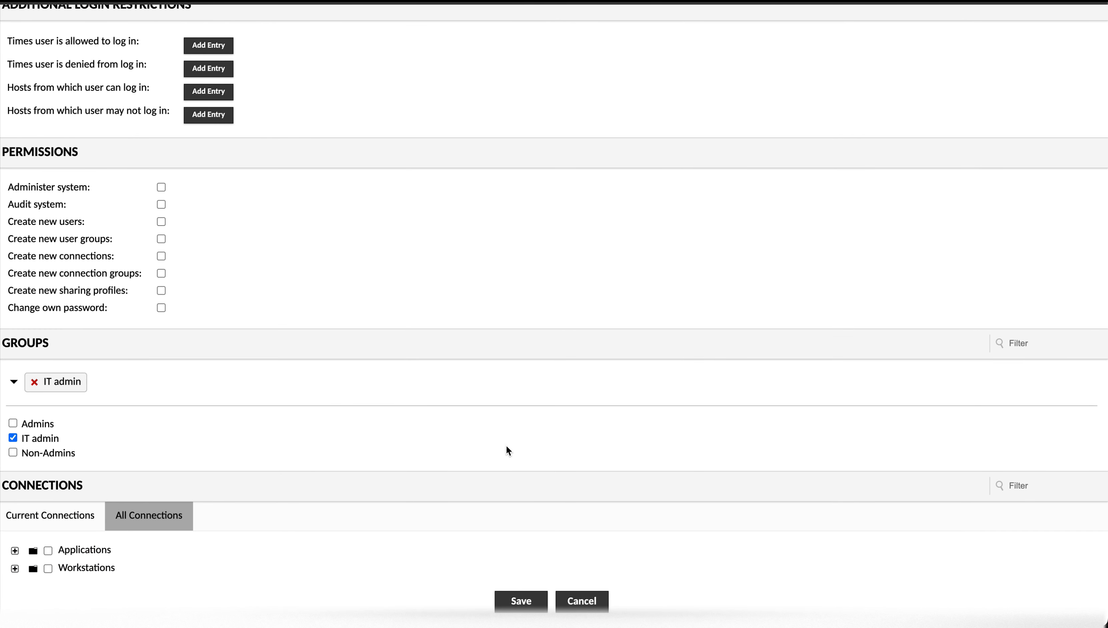
pyautogui.click(517, 601)
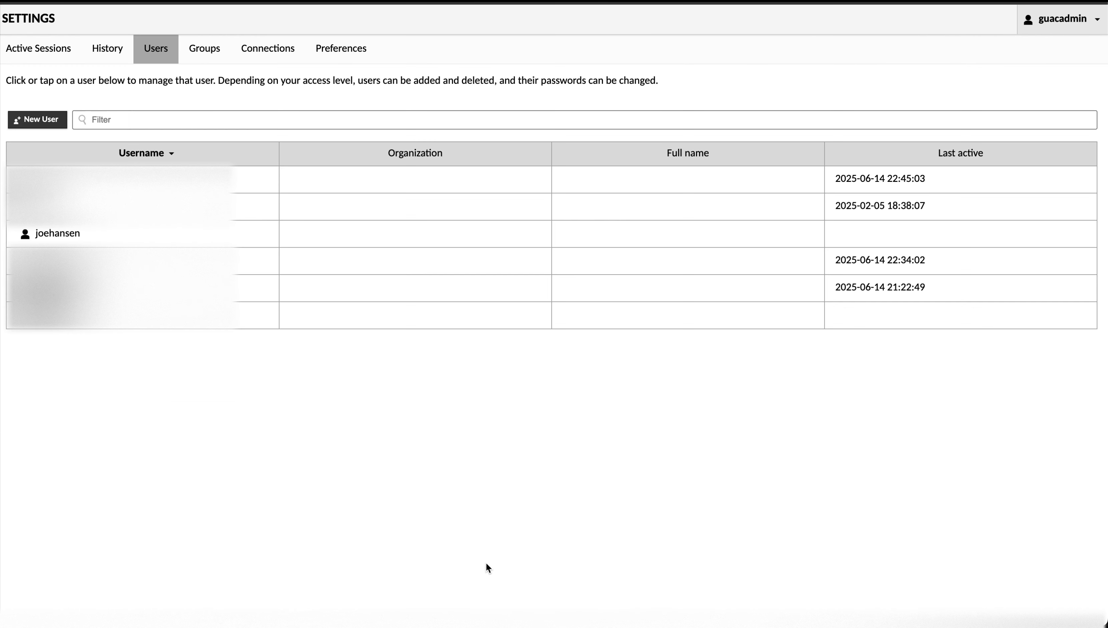
# - Log out and try signing in as the new user, which is refused at this time
pyautogui.click(1059, 19)
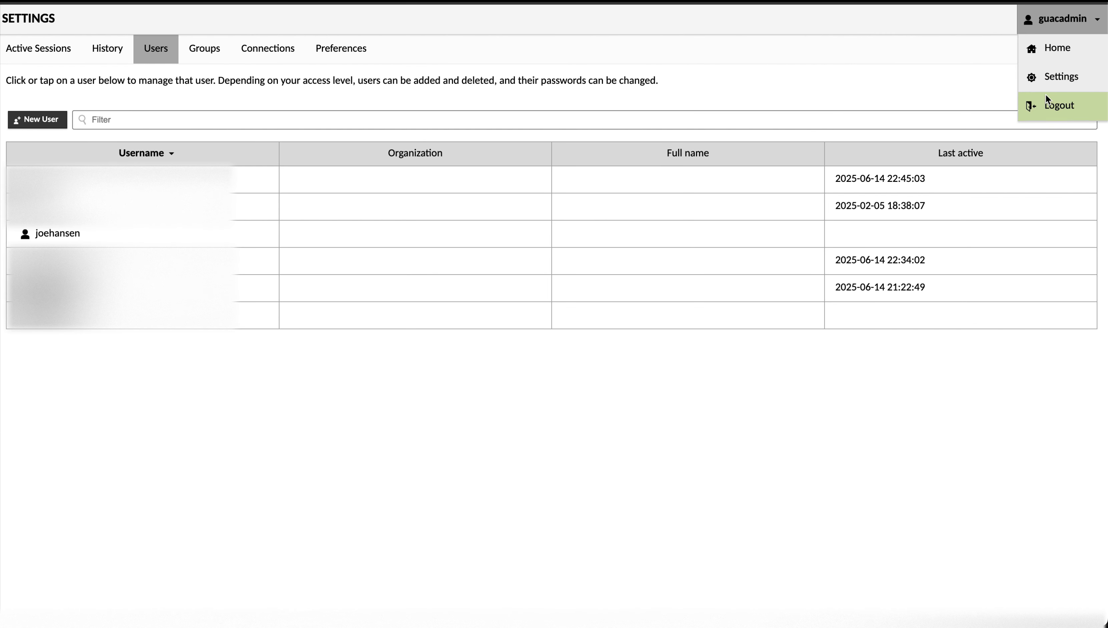
pyautogui.click(1054, 104)
pyautogui.click(571, 325)
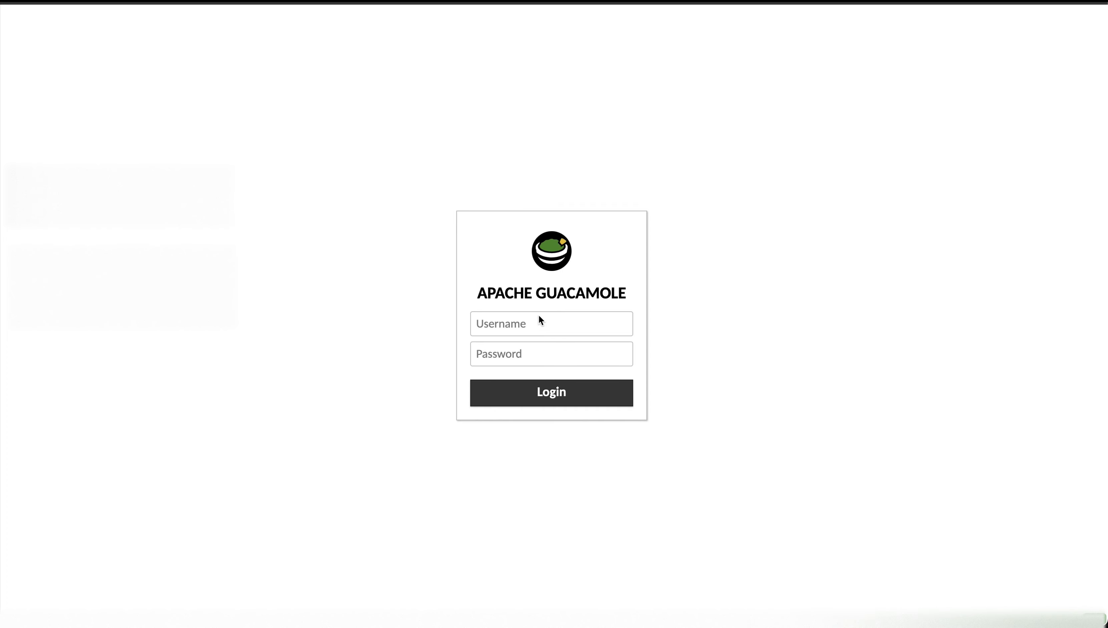
pyautogui.click(526, 325)
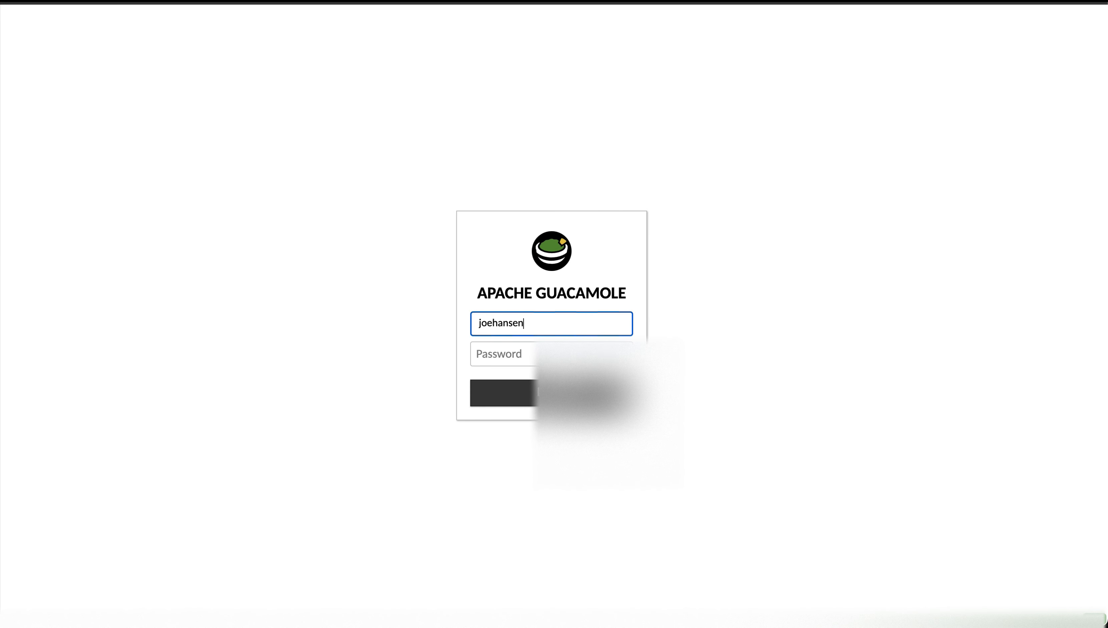
pyautogui.press('Tab')
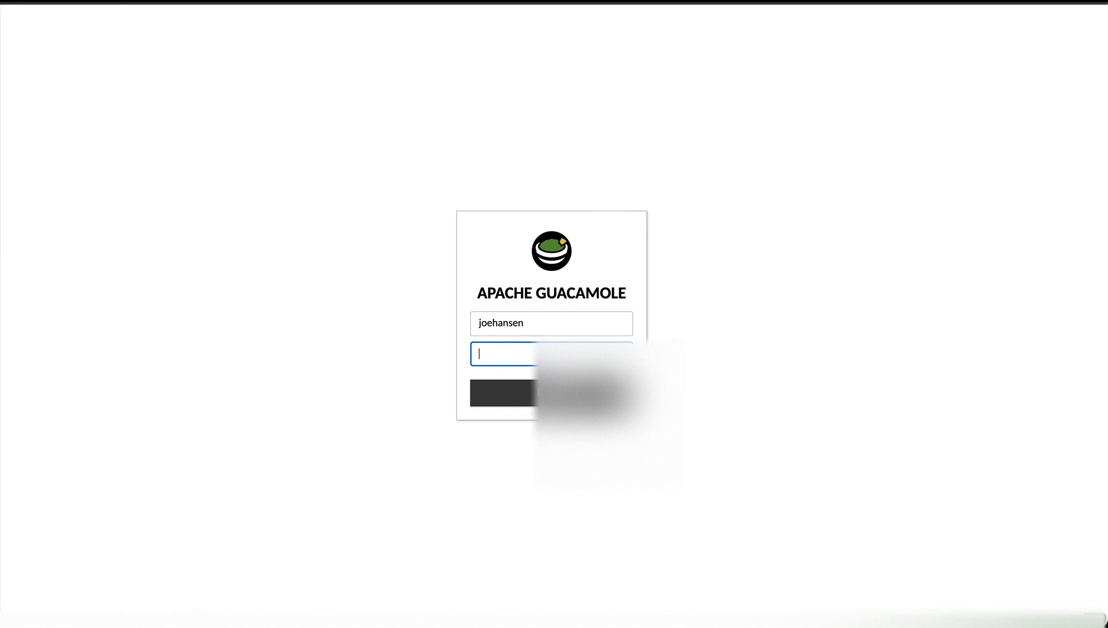
pyautogui.write('••••••••••')
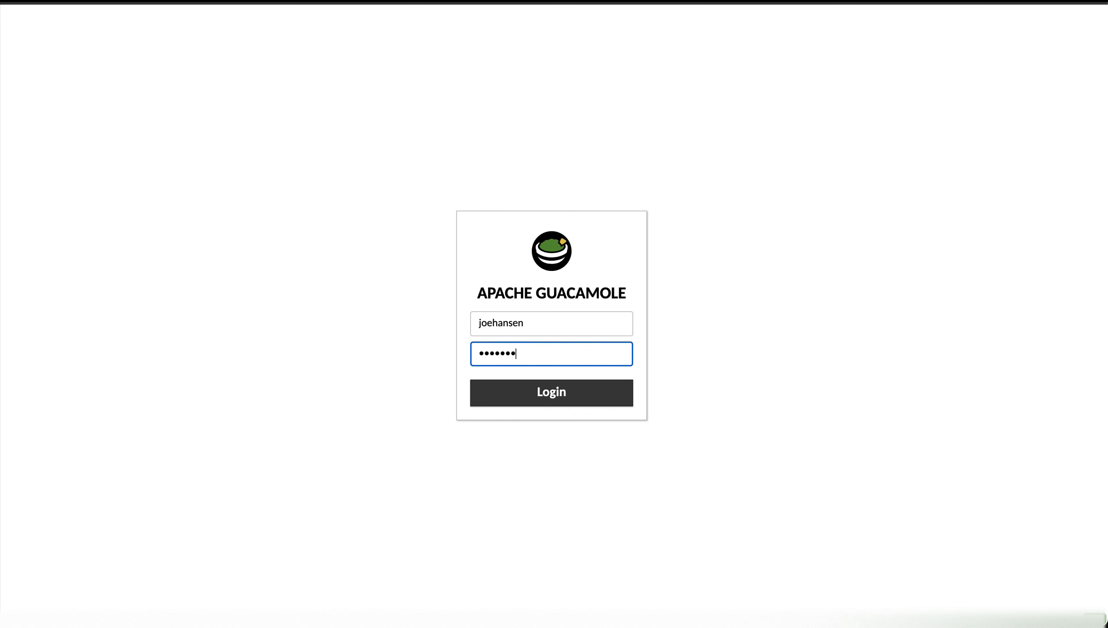
pyautogui.write('•••••')
pyautogui.press('Return')
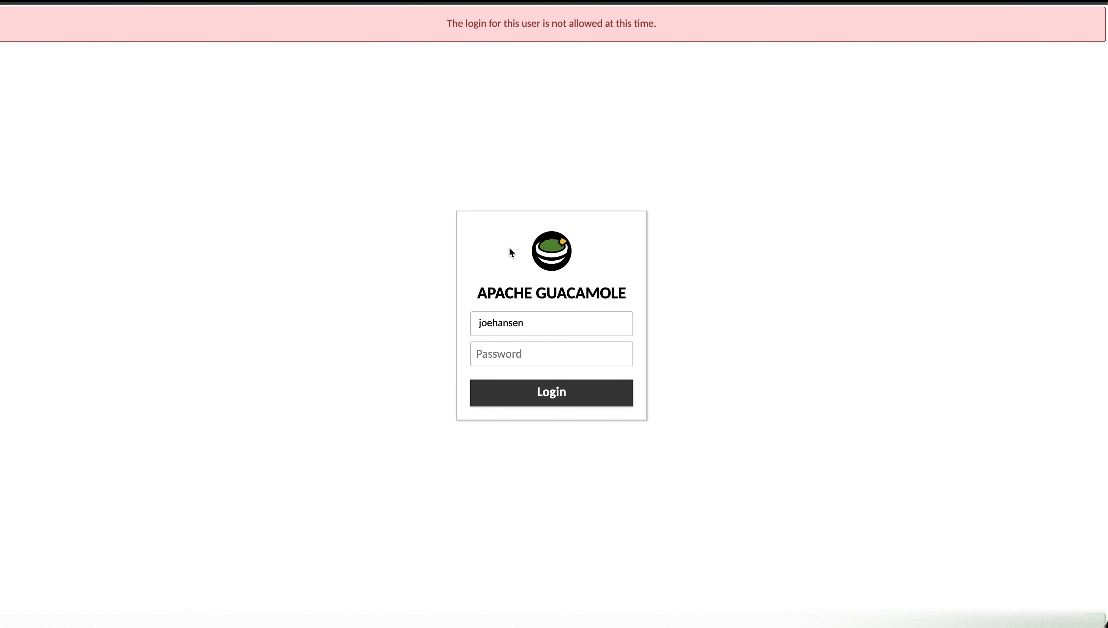
# - Sign back in as guacadmin with the saved administrator password
pyautogui.doubleClick(502, 325)
pyautogui.write('guacadmin')
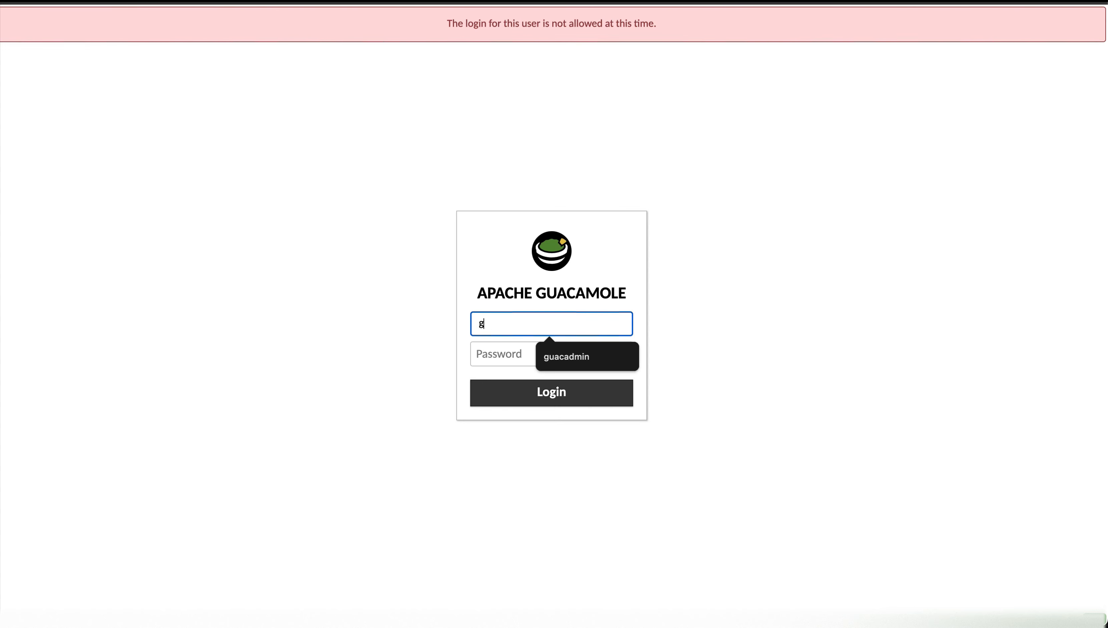
pyautogui.press('Tab')
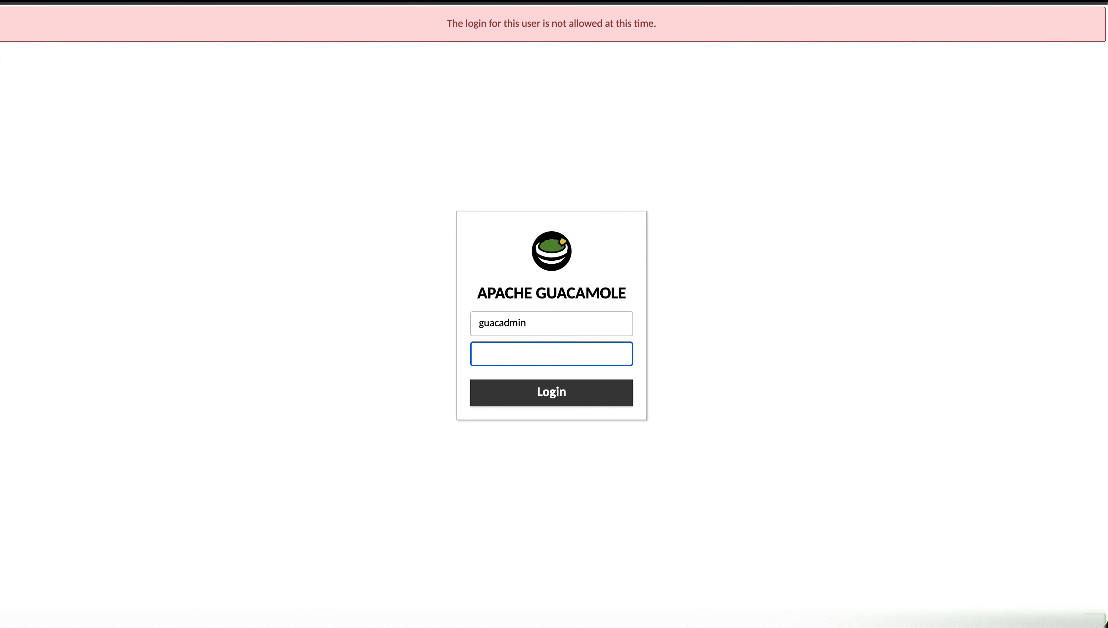
pyautogui.hotkey('ctrl', 'v')
pyautogui.press('Return')
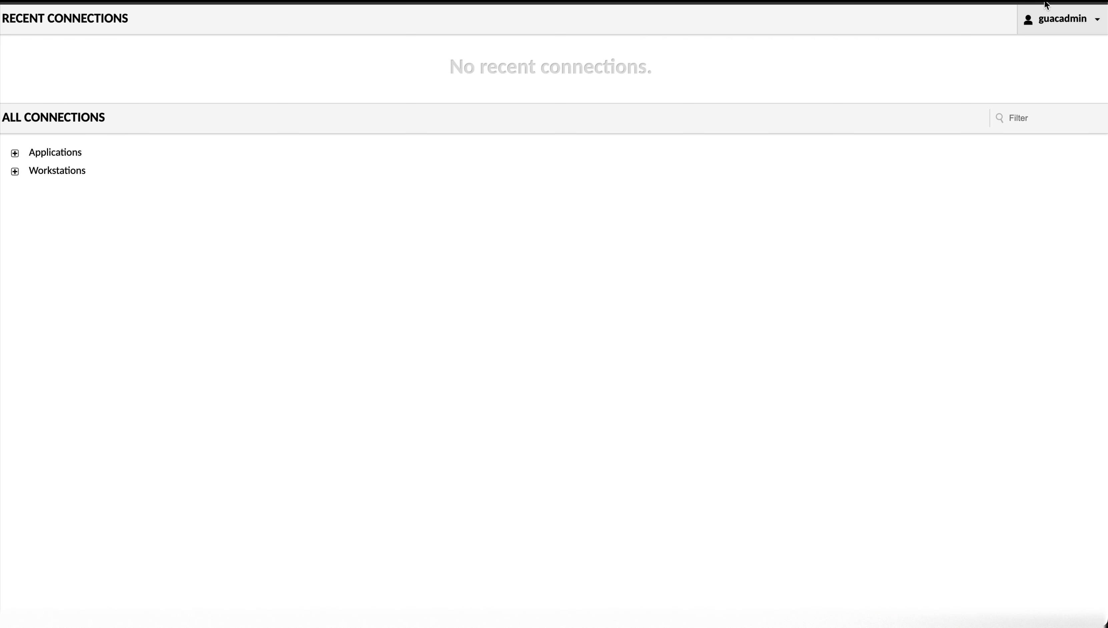
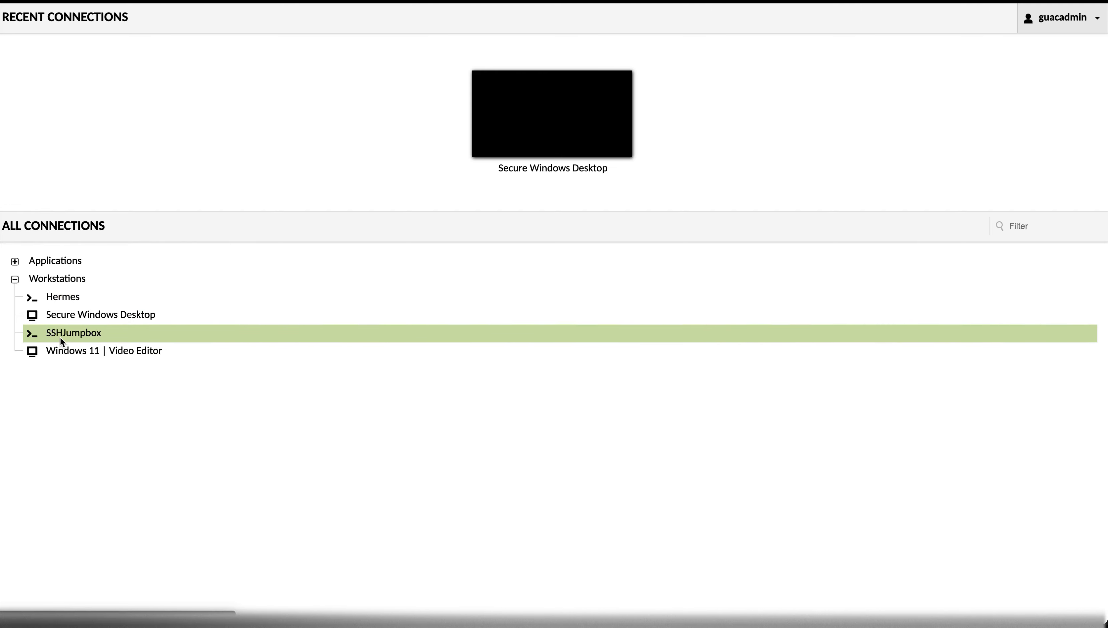
# - Open the SSHJumpbox connection and log in with the admin username and password
pyautogui.click(64, 333)
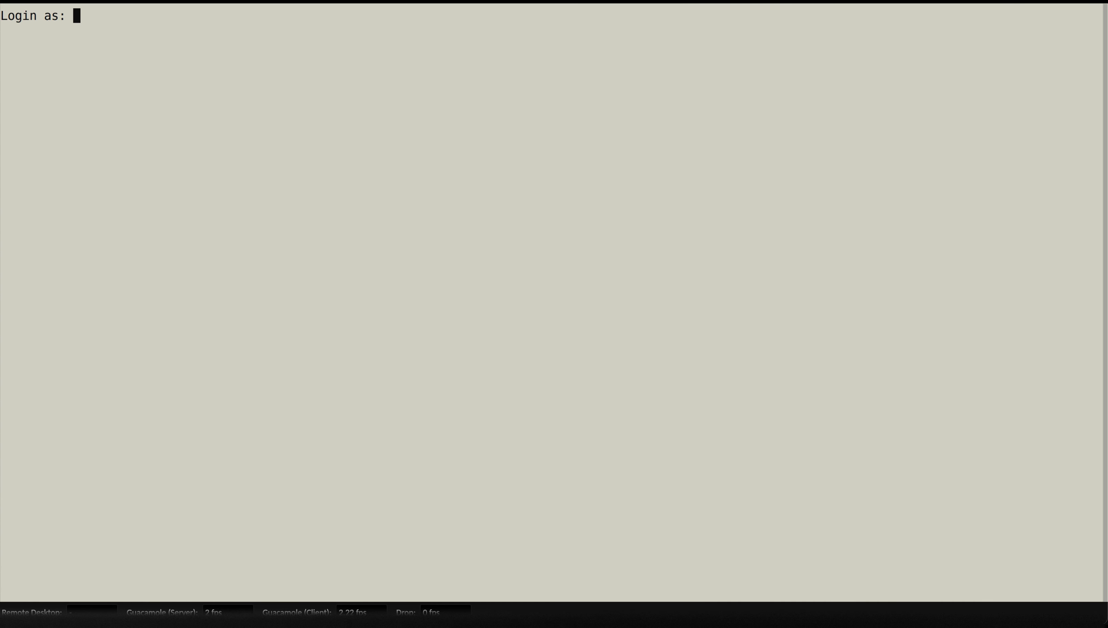
pyautogui.write('tta')
pyautogui.press('BackSpace')
pyautogui.press('BackSpace')
pyautogui.press('BackSpace')
pyautogui.write('ttadmin')
pyautogui.press('Return')
pyautogui.write('**************')
pyautogui.press('Return')
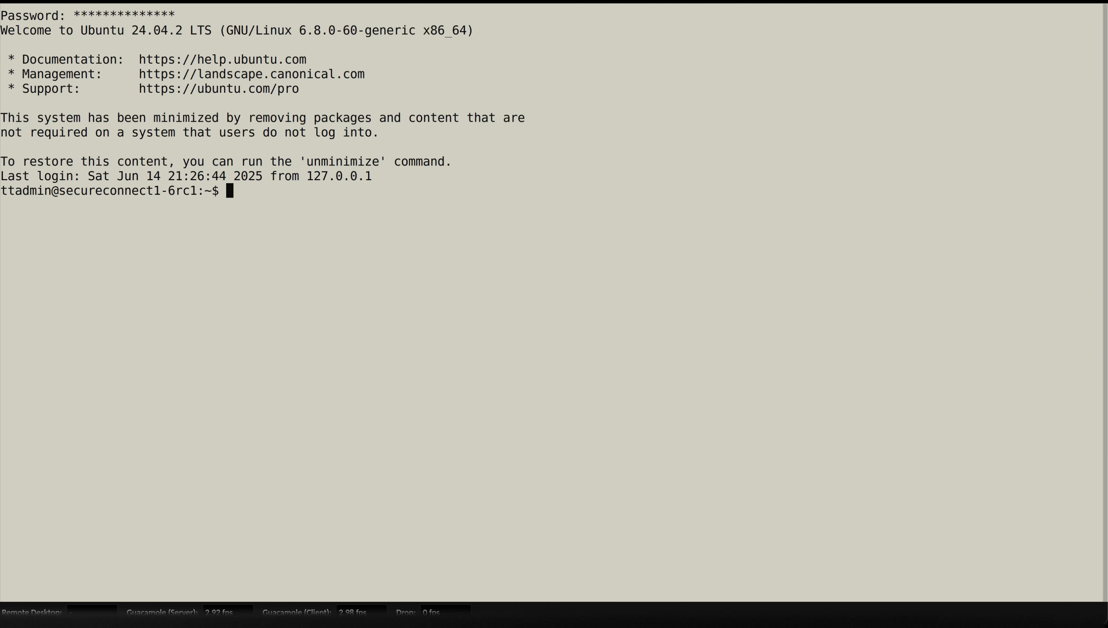
# - List the home directory, create a test folder, enter it and create an empty test.txt
pyautogui.write('ls')
pyautogui.press('Return')
pyautogui.write('mkdir ')
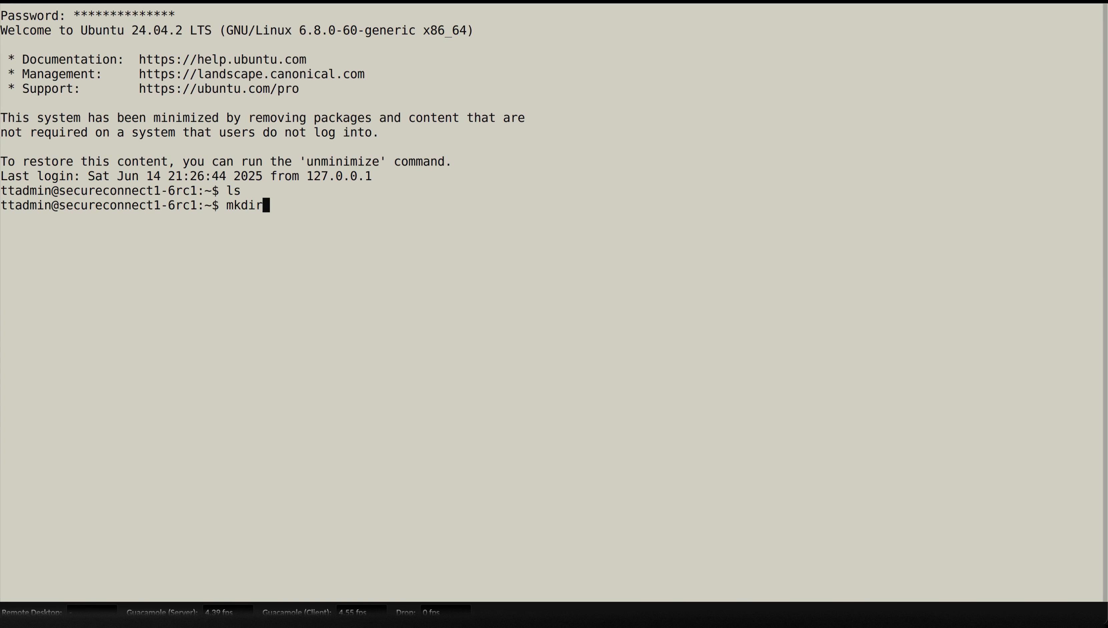
pyautogui.write('test')
pyautogui.press('Return')
pyautogui.write('cd tes')
pyautogui.write('t')
pyautogui.press('Return')
pyautogui.write('touch ')
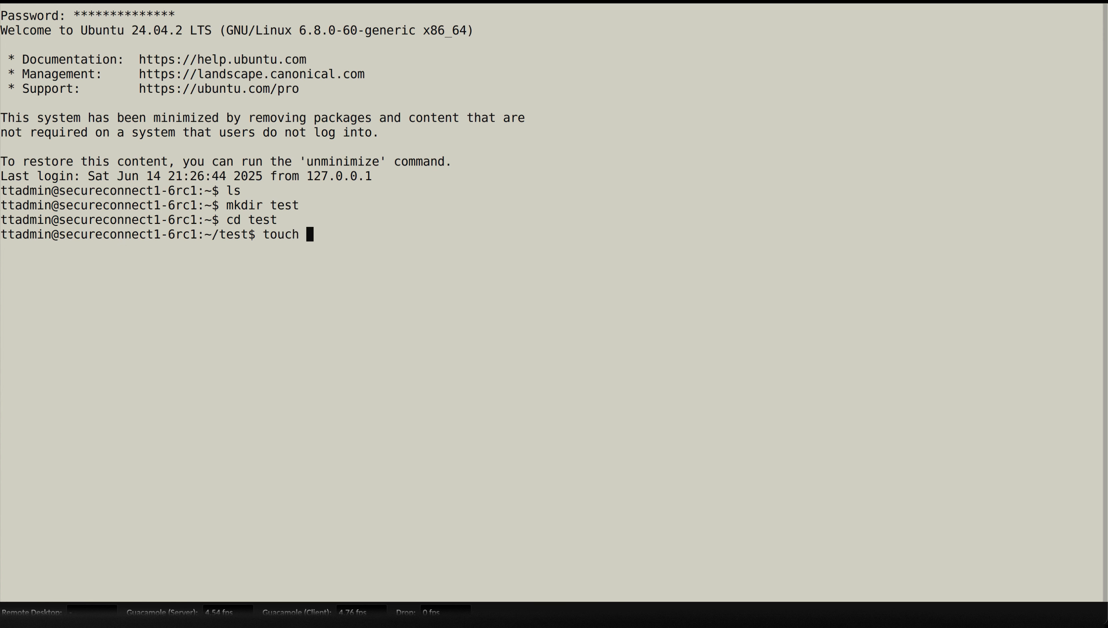
pyautogui.write('test.txt')
pyautogui.press('Return')
# - Write 'this is a test' into test.txt with nano and save the file
pyautogui.write('nano t')
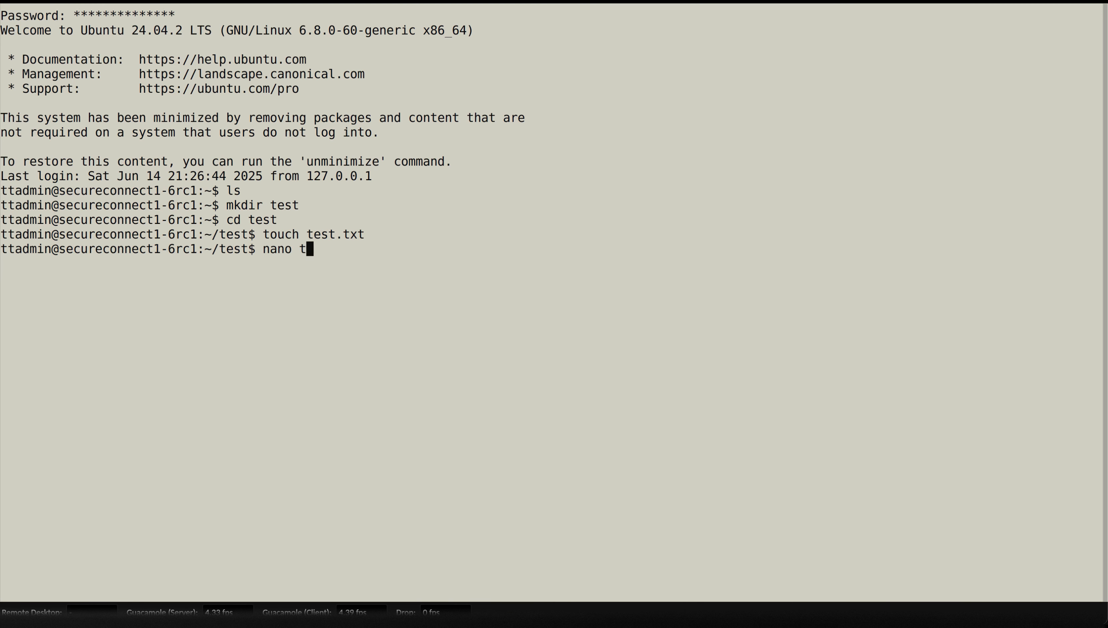
pyautogui.write('est.txt')
pyautogui.press('Return')
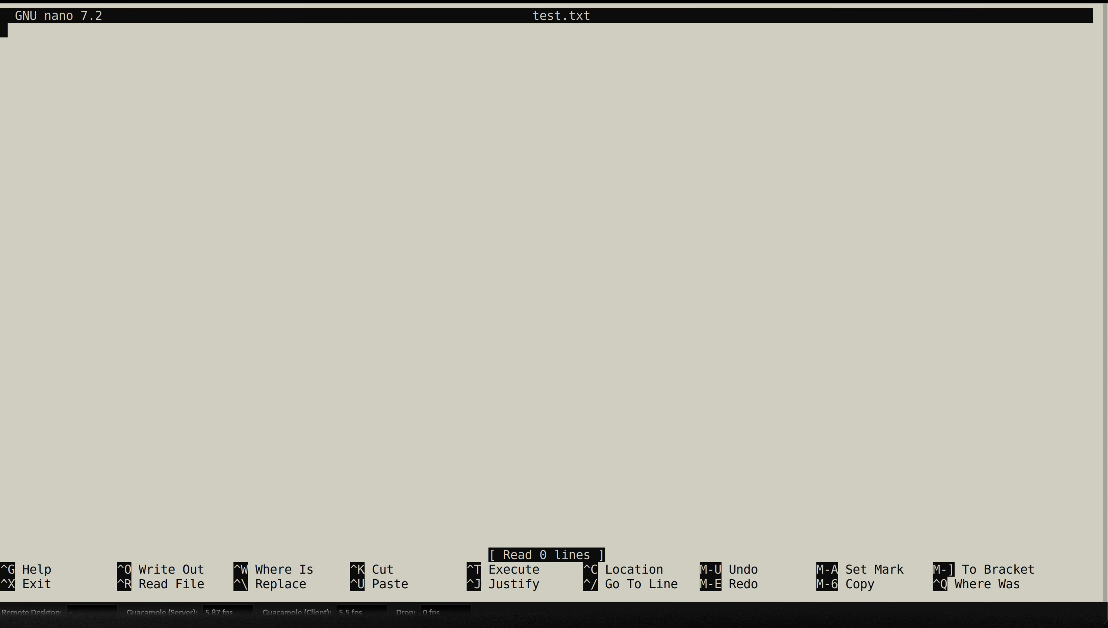
pyautogui.write('this is a test')
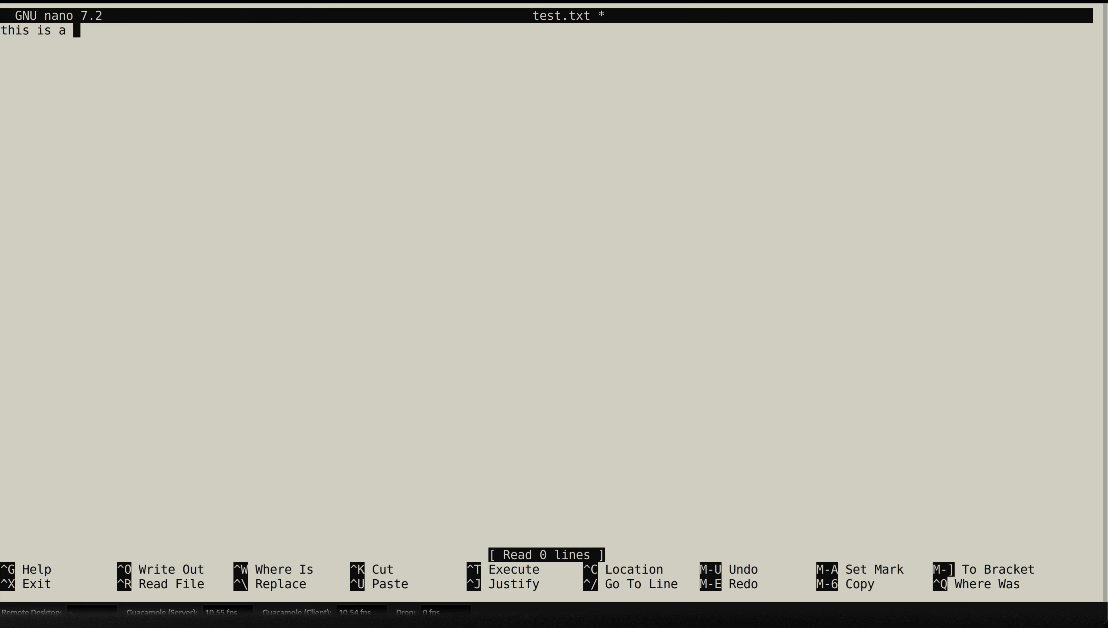
pyautogui.press('Return')
pyautogui.hotkey('ctrl', 'x')
pyautogui.press('y')
pyautogui.press('Return')
# - Clear the screen, create an empty go.txt, and exit the SSH session
pyautogui.write('clear')
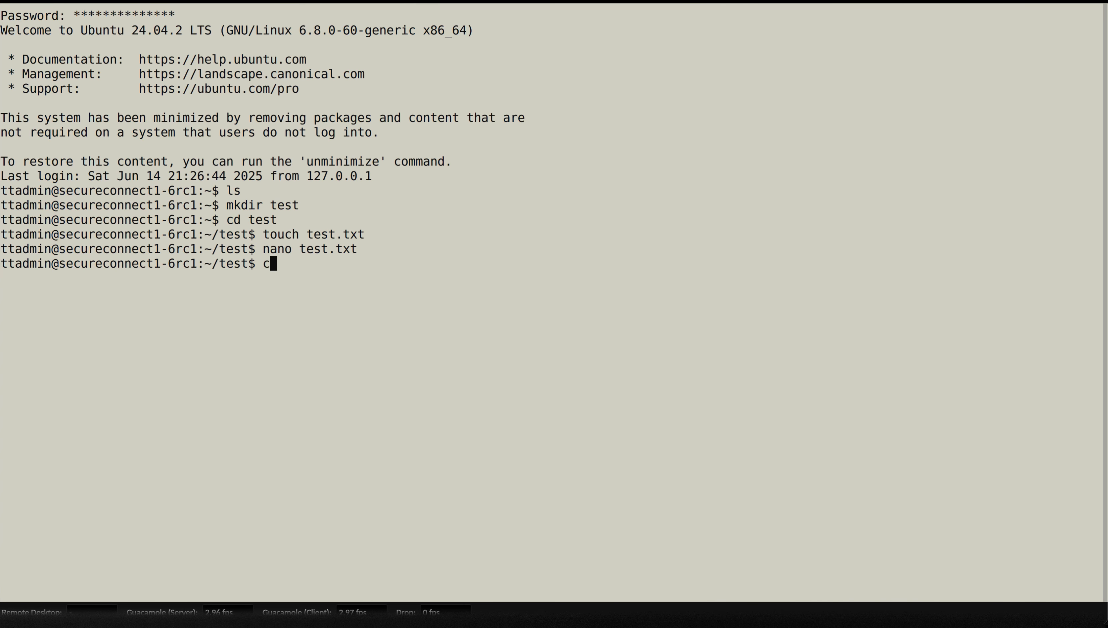
pyautogui.press('Return')
pyautogui.write('tocuh')
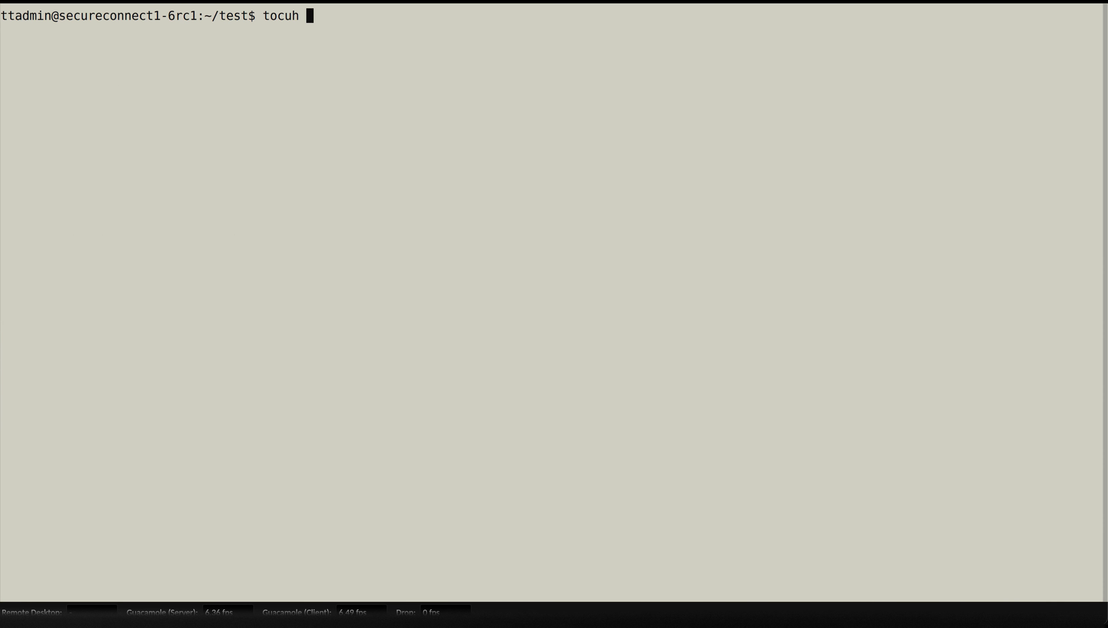
pyautogui.press('BackSpace')
pyautogui.press('BackSpace')
pyautogui.press('BackSpace')
pyautogui.write('uch go.txt')
pyautogui.press('Return')
pyautogui.write('exit')
pyautogui.press('Return')
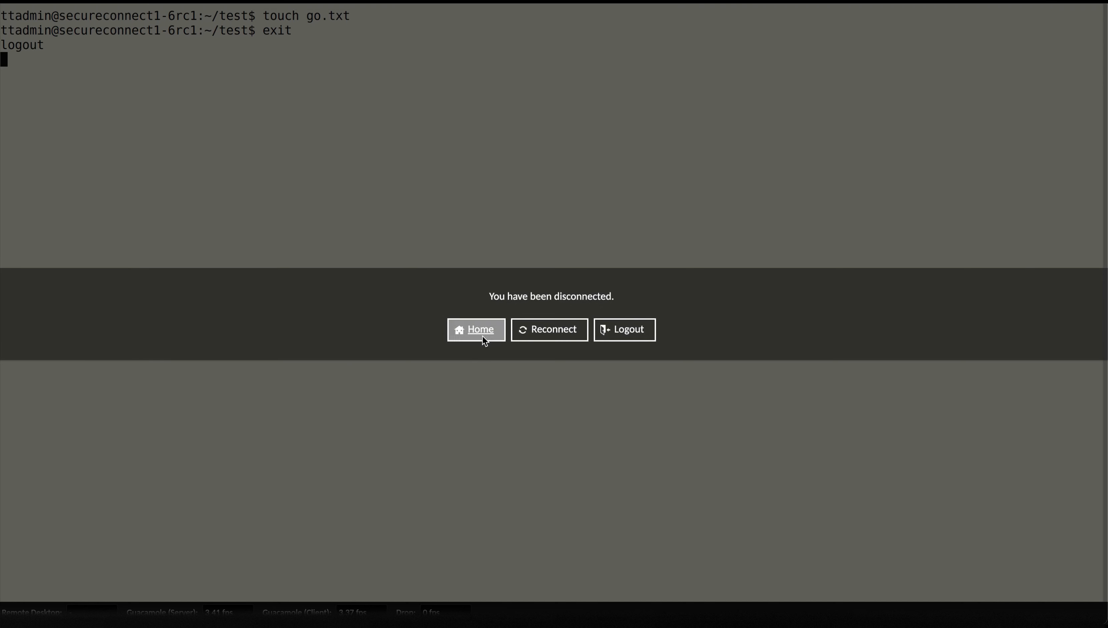
# - From the home page, open Settings > History and play the latest 41-second SSHJumpbox recording
pyautogui.click(482, 336)
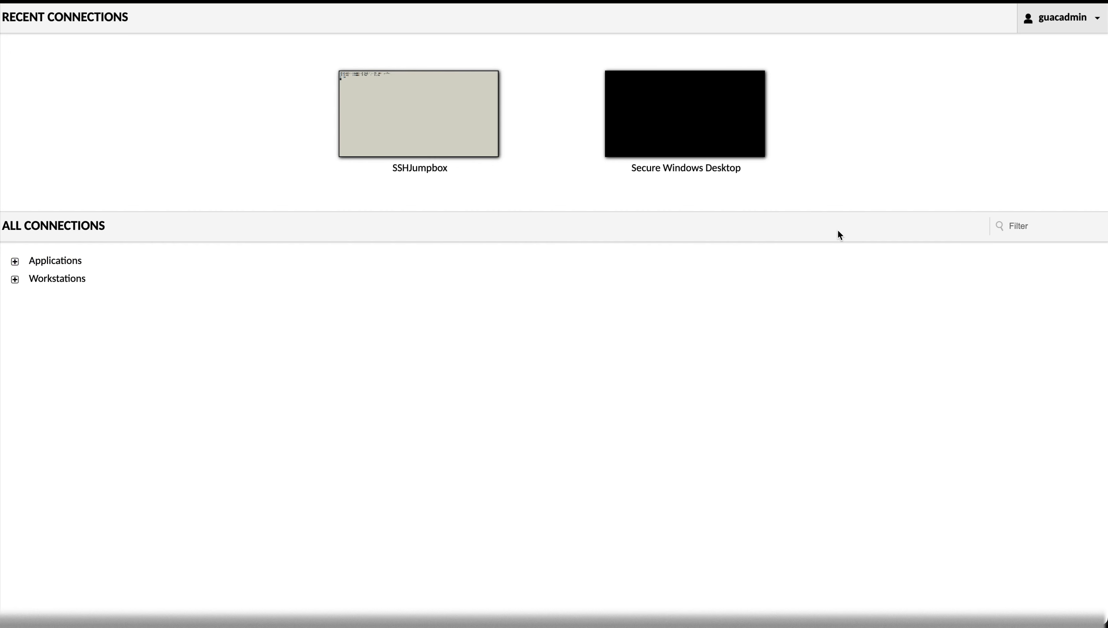
pyautogui.click(1049, 21)
pyautogui.click(1042, 72)
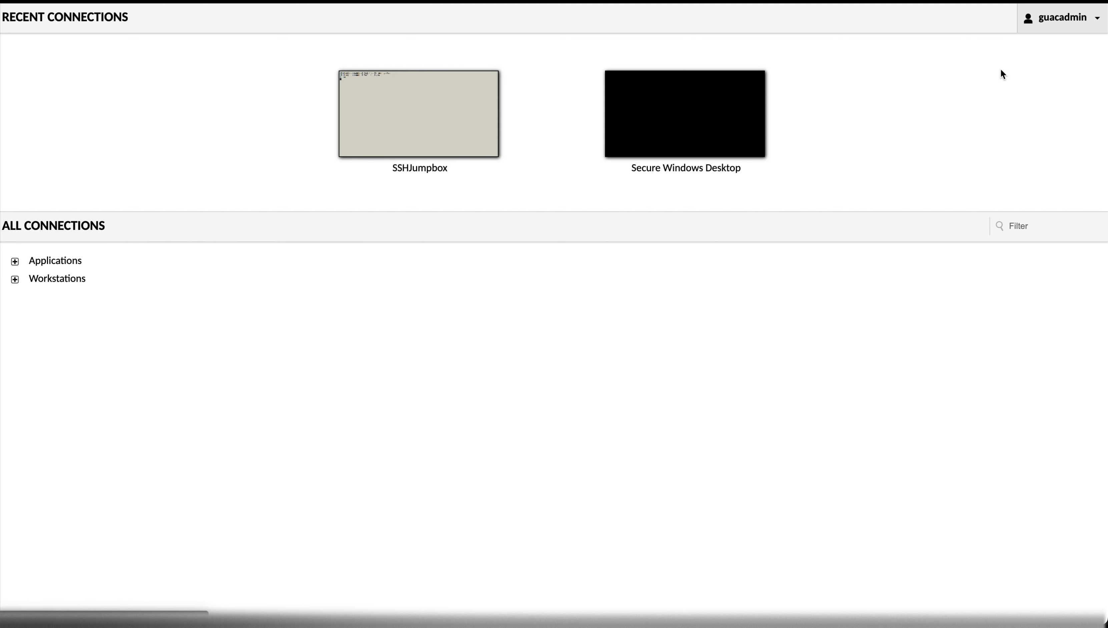
pyautogui.click(118, 49)
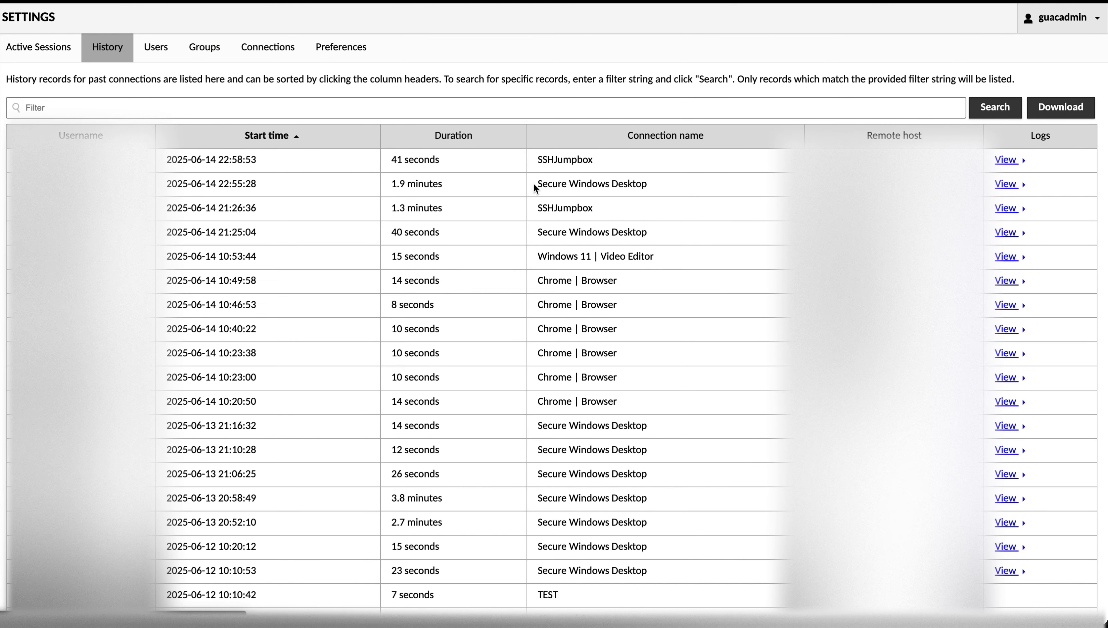
pyautogui.click(1005, 163)
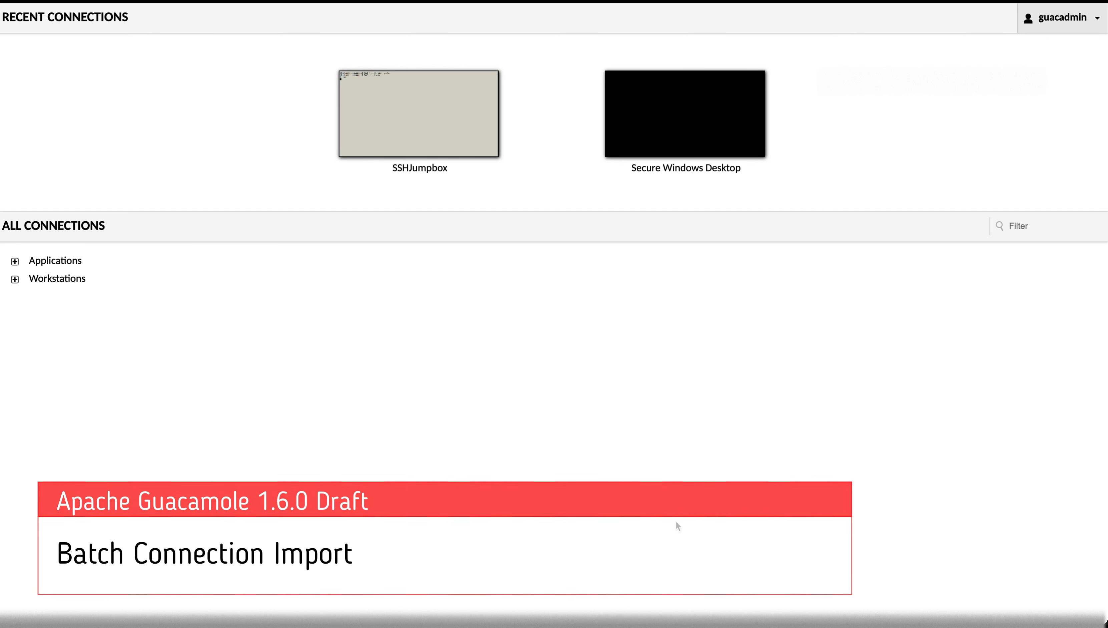
# - Open guacadmin's Settings and show the Connections tab
pyautogui.click(1060, 19)
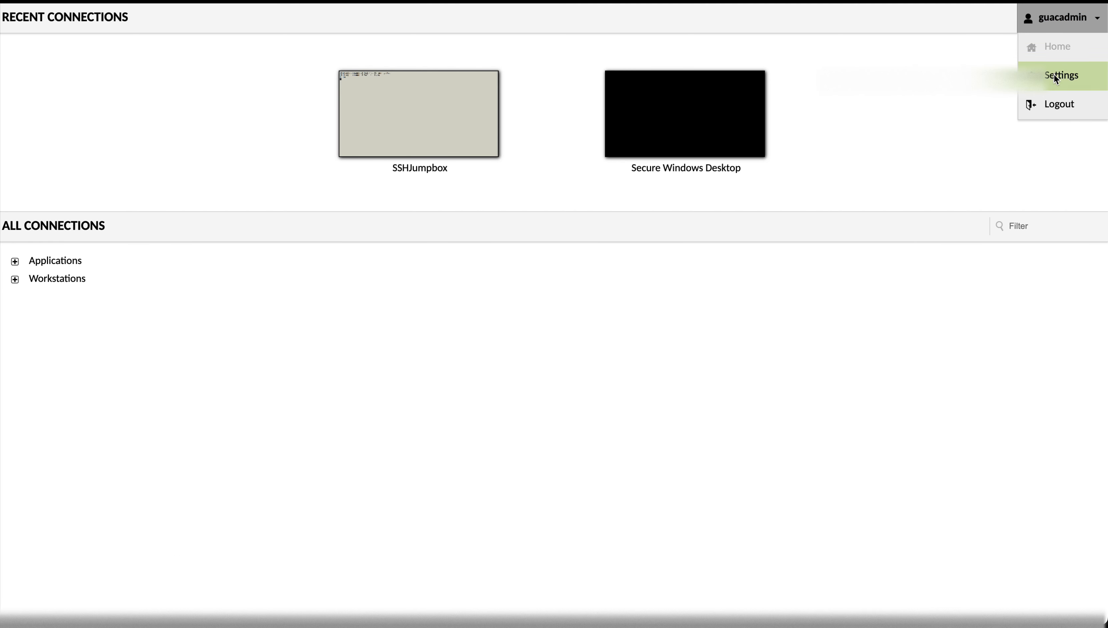
pyautogui.click(1054, 74)
pyautogui.click(252, 52)
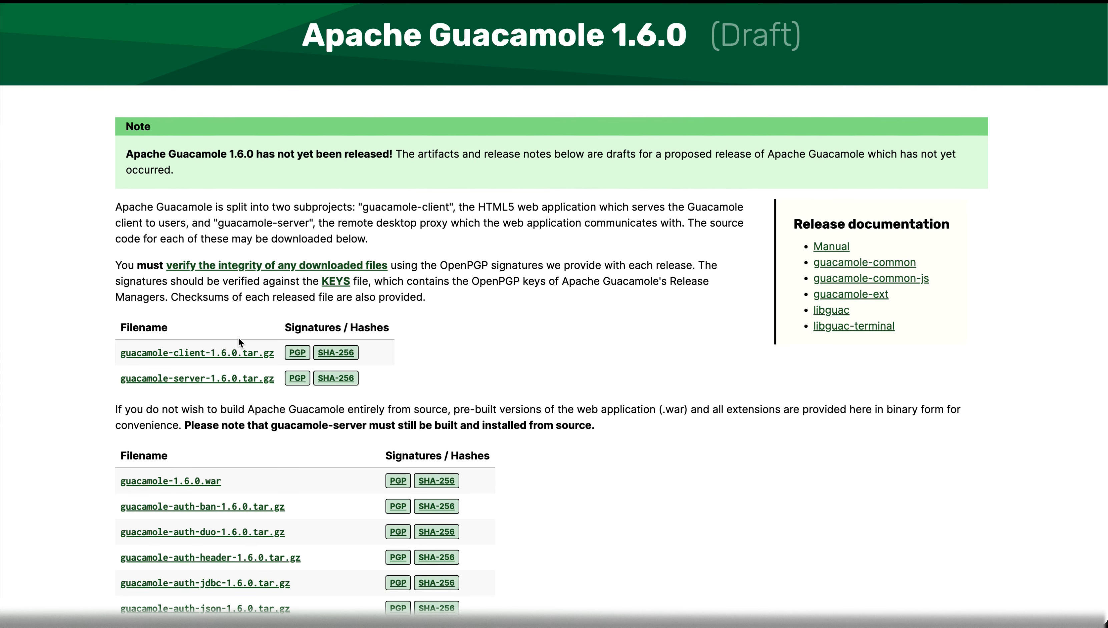
pyautogui.scroll(-1, 238, 338)
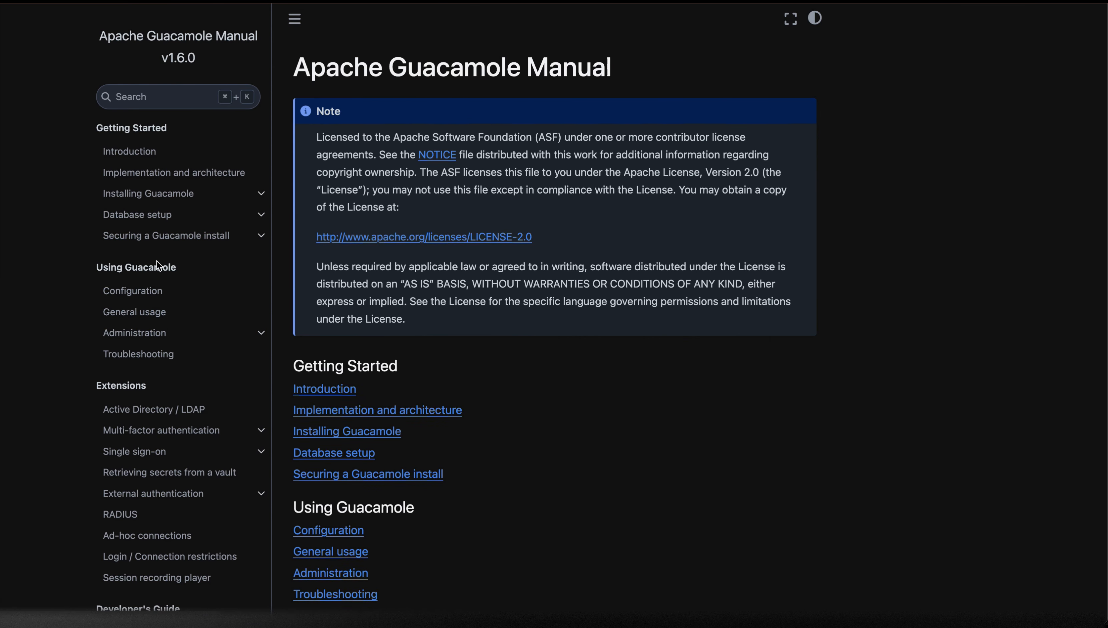
# - Search the manual for 'batch import' and open the CSV, JSON, or YAML import page
pyautogui.click(166, 106)
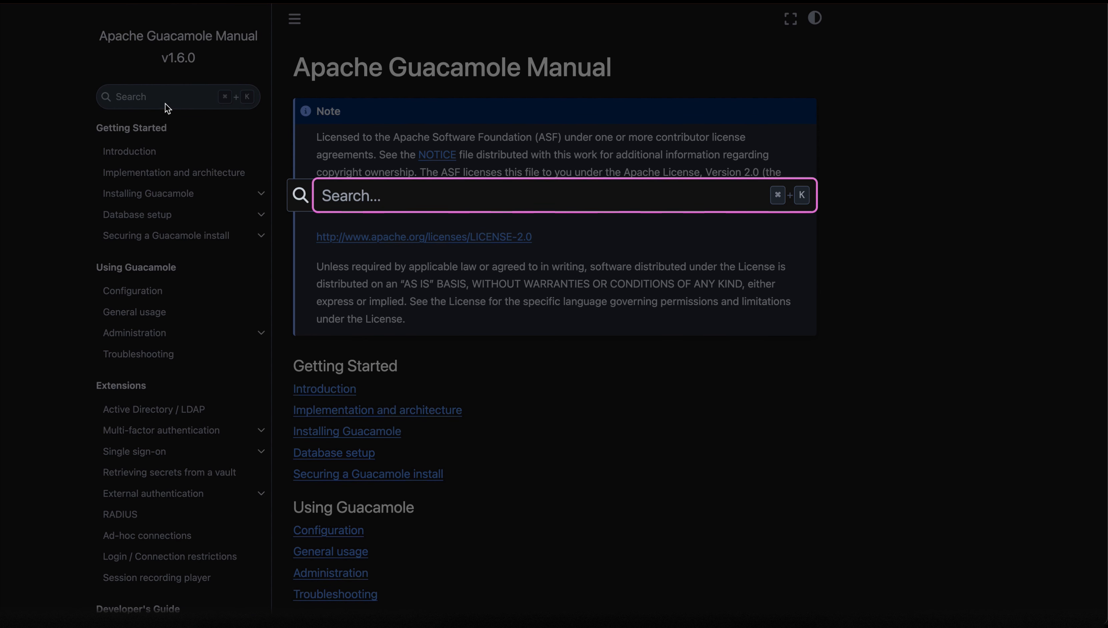
pyautogui.write('batch import')
pyautogui.press('Return')
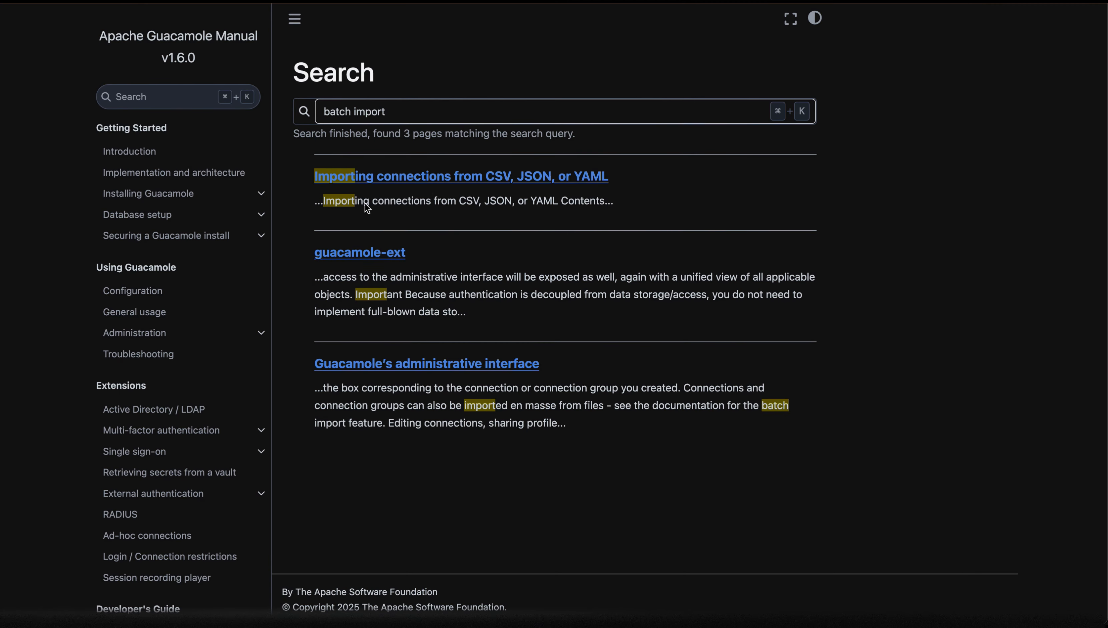
pyautogui.click(468, 176)
# - Read through the CSV, JSON and YAML format examples, then return to the CSV draft
pyautogui.scroll(-2, 496, 355)
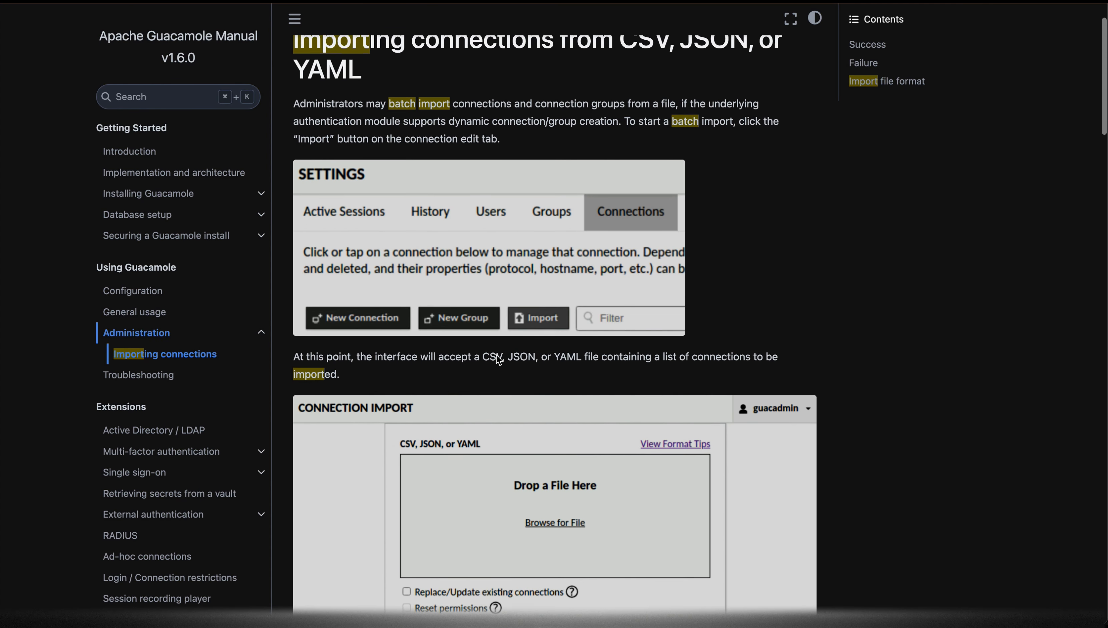
pyautogui.scroll(-20, 496, 354)
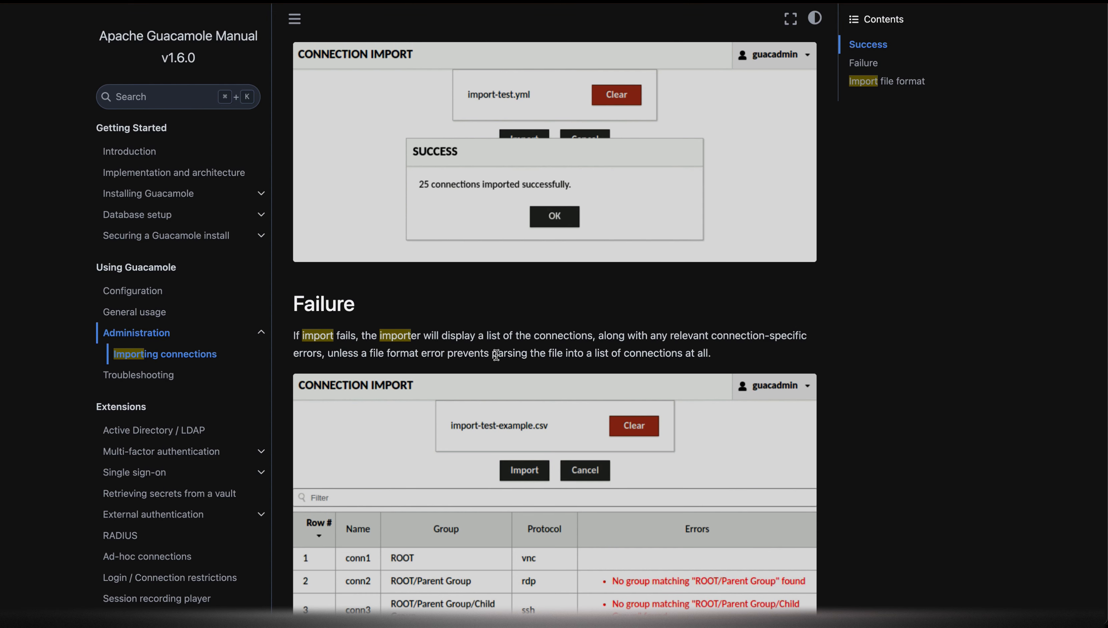
pyautogui.scroll(-20, 496, 354)
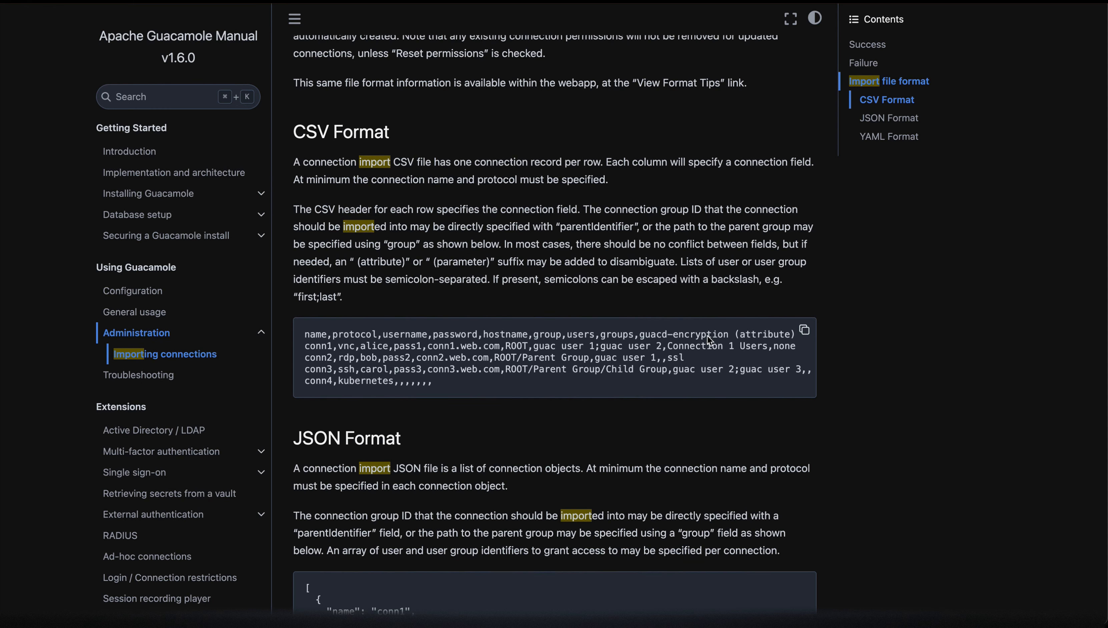
pyautogui.scroll(-7, 707, 335)
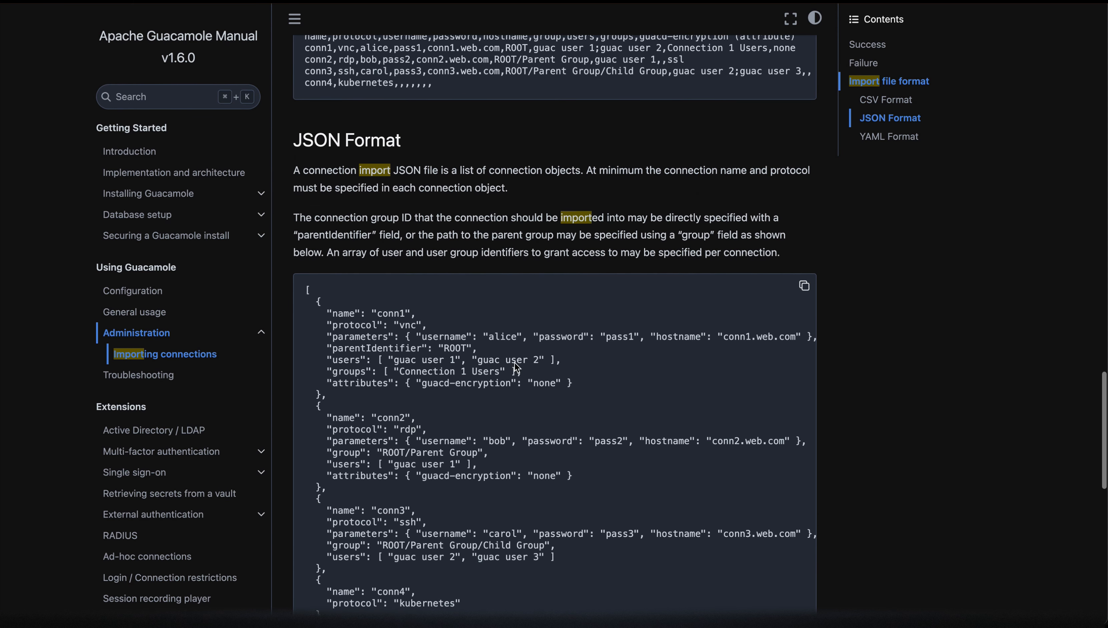
pyautogui.scroll(-2, 517, 367)
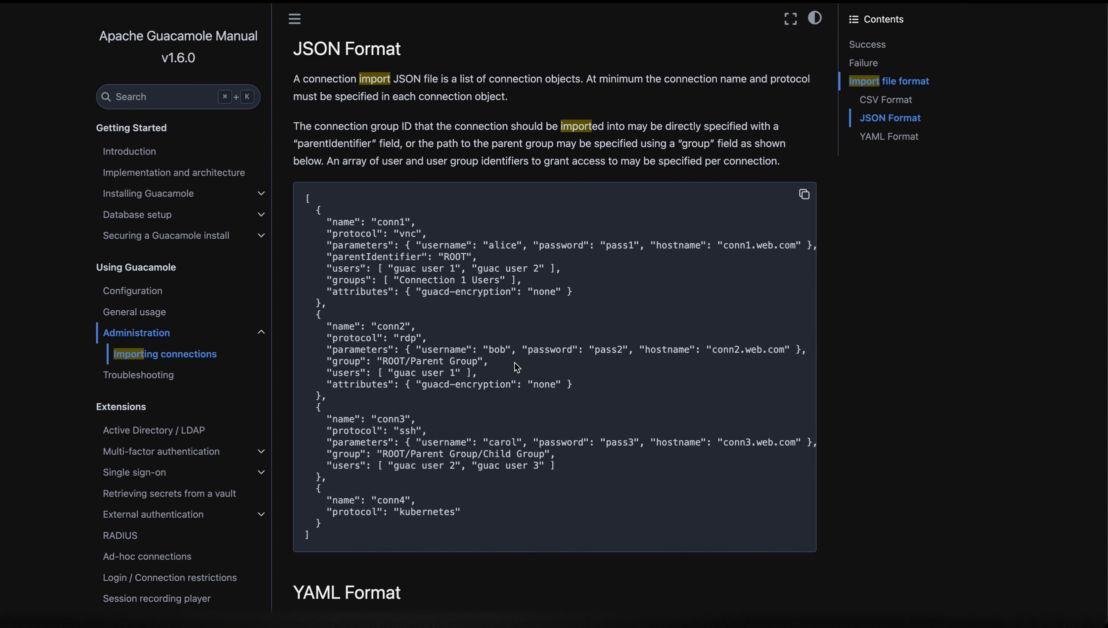
pyautogui.scroll(-10, 517, 367)
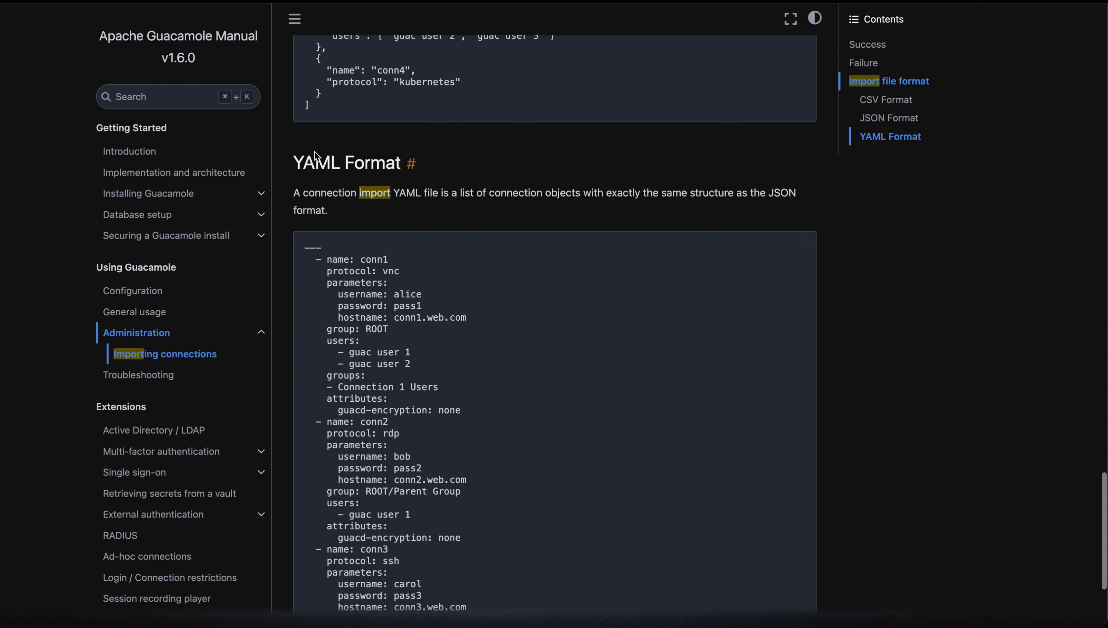
pyautogui.moveTo(250, 606)
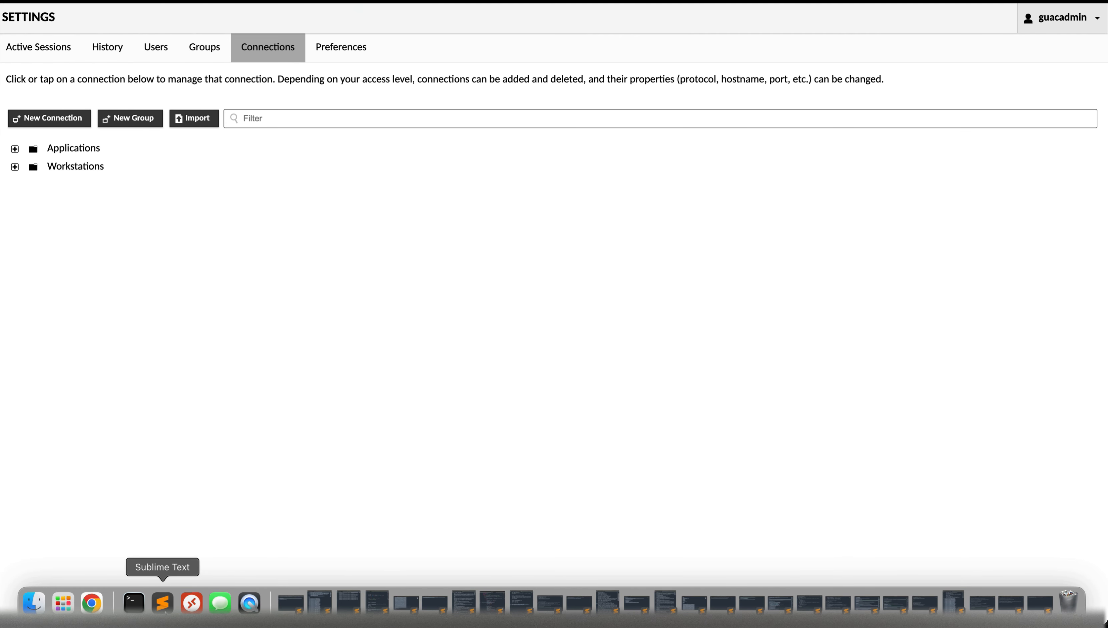
pyautogui.click(162, 604)
# - Remove the username column, deleting ',username', ',admin' and ',root' from the CSV
pyautogui.click(276, 71)
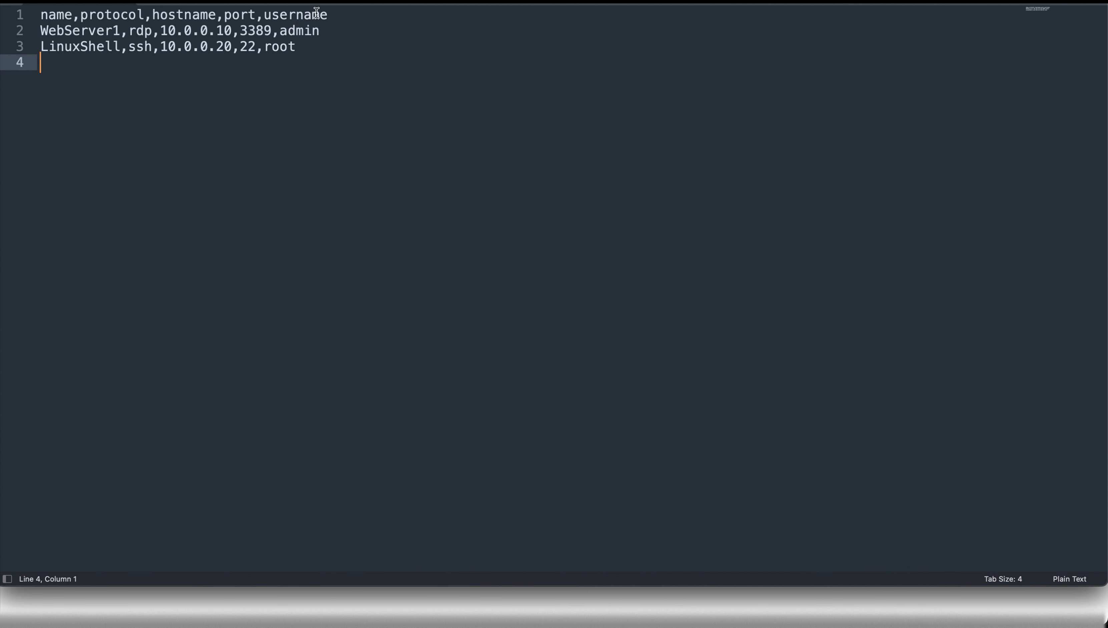
pyautogui.moveTo(329, 15); pyautogui.dragTo(263, 10)
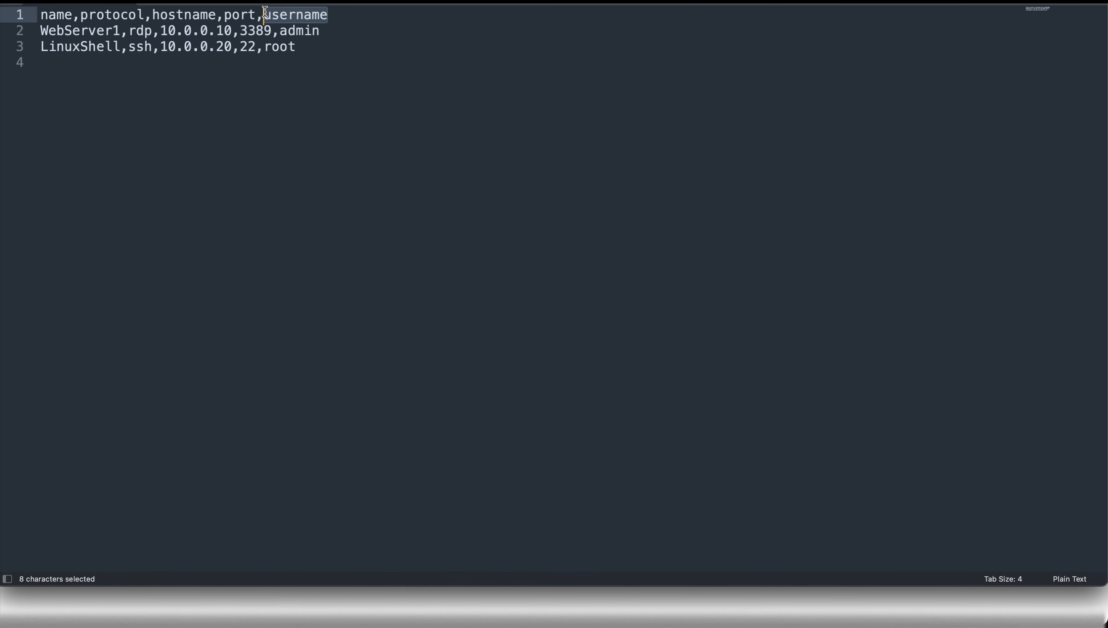
pyautogui.press('BackSpace')
pyautogui.press('BackSpace')
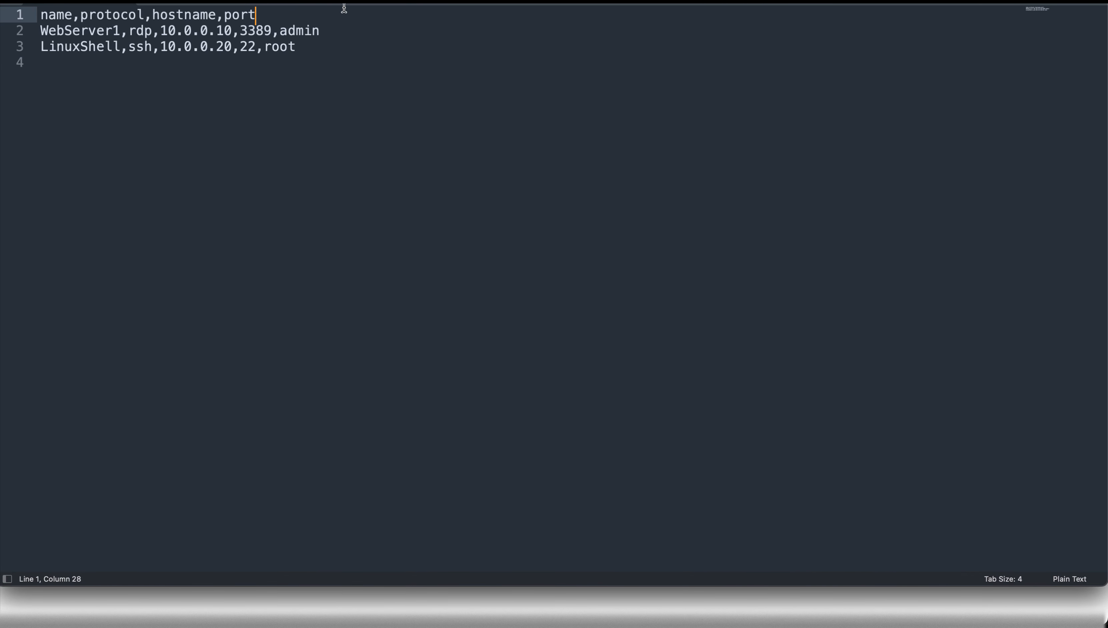
pyautogui.click(324, 24)
pyautogui.press('BackSpace')
pyautogui.press('BackSpace')
pyautogui.press('BackSpace')
pyautogui.press('BackSpace')
pyautogui.press('BackSpace')
pyautogui.press('BackSpace')
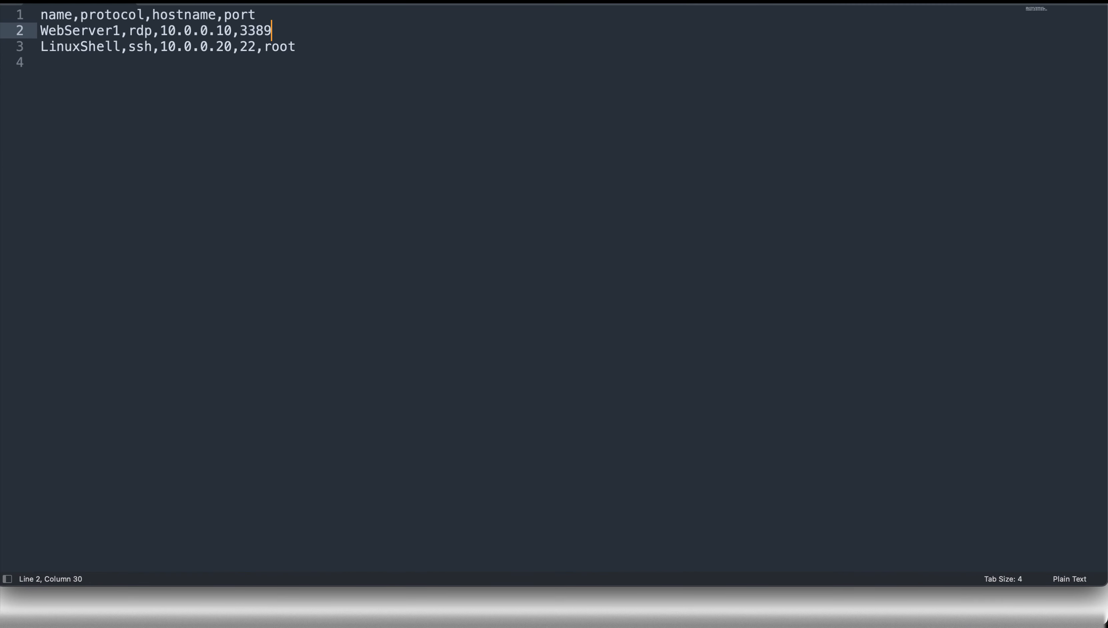
pyautogui.click(299, 47)
pyautogui.press('BackSpace')
pyautogui.press('BackSpace')
pyautogui.press('BackSpace')
pyautogui.press('BackSpace')
pyautogui.press('BackSpace')
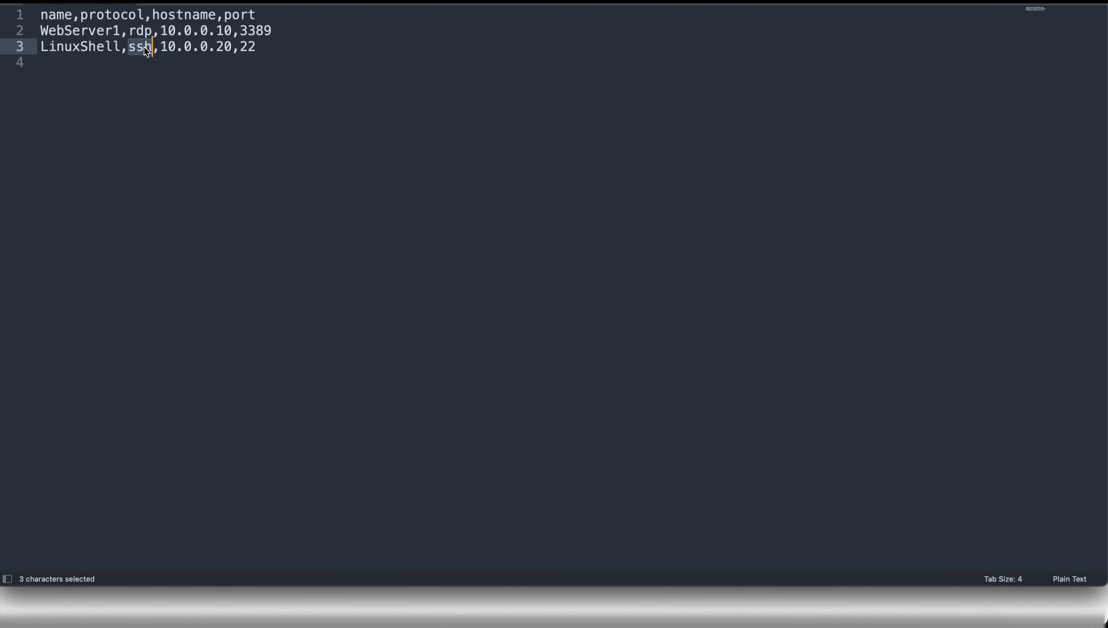
# - Copy the LinuxShell row onto the empty fourth line
pyautogui.moveTo(263, 46); pyautogui.dragTo(30, 52)
pyautogui.press('super+c')
pyautogui.click(107, 99)
pyautogui.press('super+v')
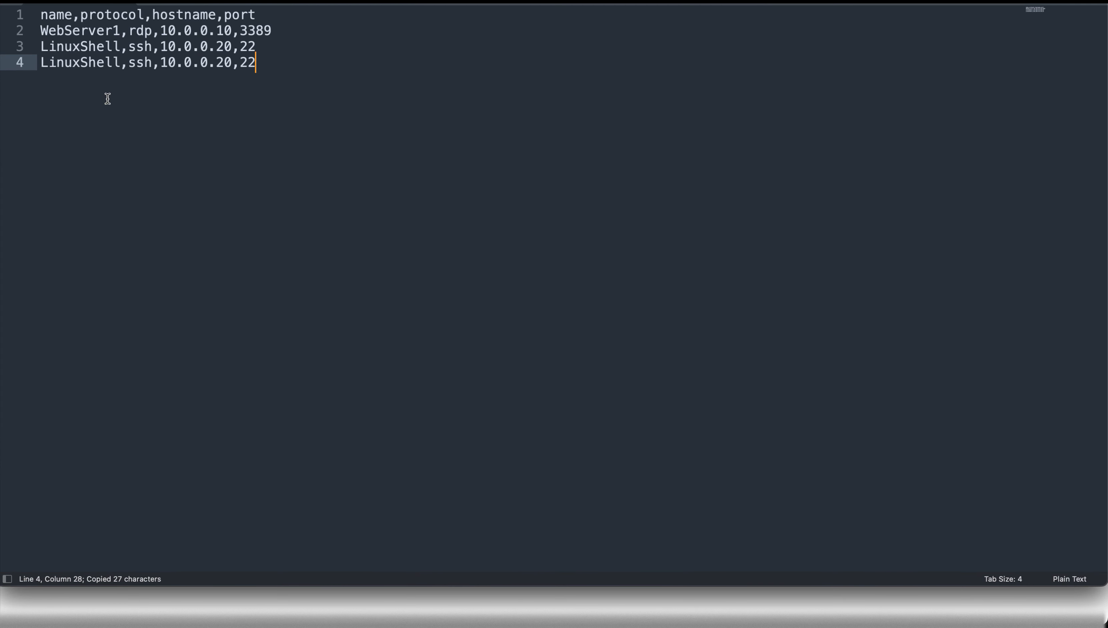
# - Edit the copied row into DC,RDP,10.0.0.10,3389
pyautogui.doubleClick(87, 62)
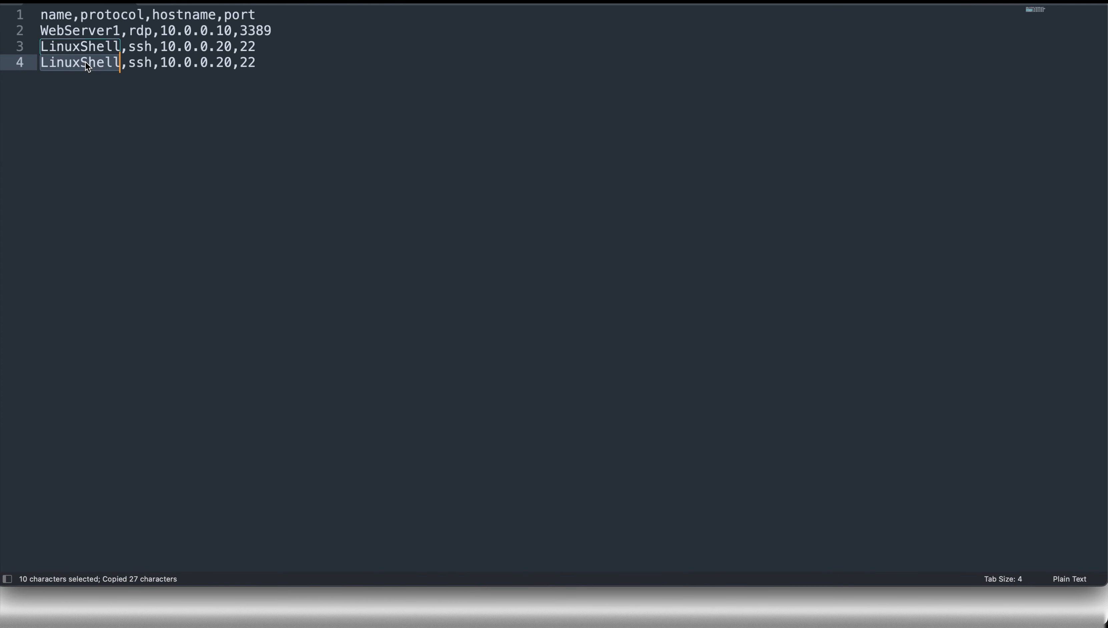
pyautogui.write('DC')
pyautogui.doubleClick(78, 63)
pyautogui.write('RDP')
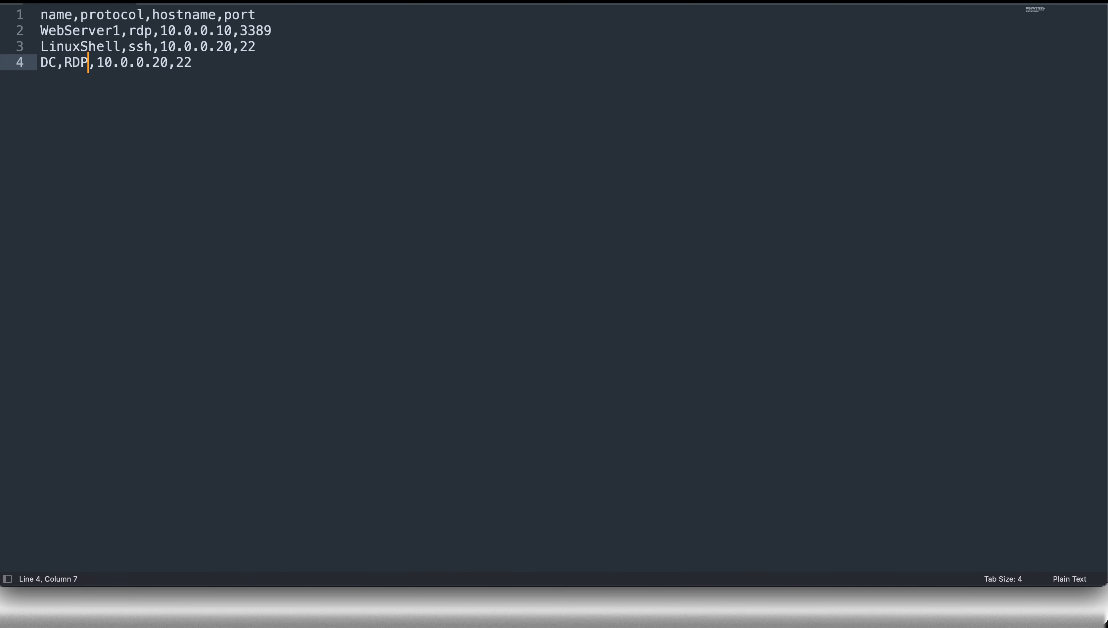
pyautogui.click(161, 63)
pyautogui.press('BackSpace')
pyautogui.write('1')
pyautogui.click(214, 62)
pyautogui.press('BackSpace')
pyautogui.press('BackSpace')
pyautogui.write('3389')
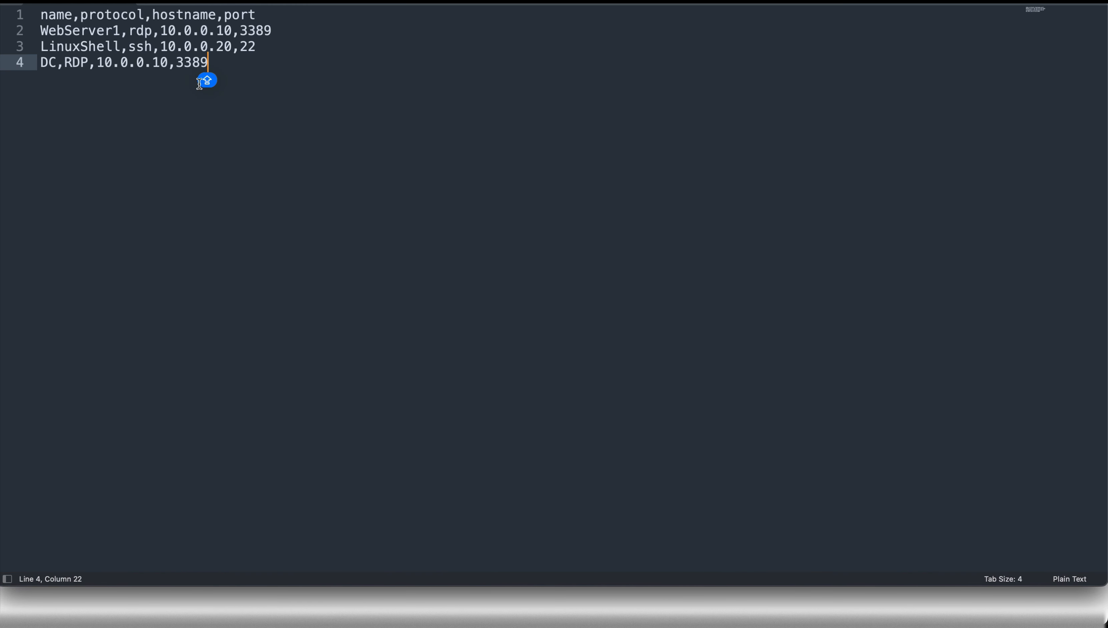
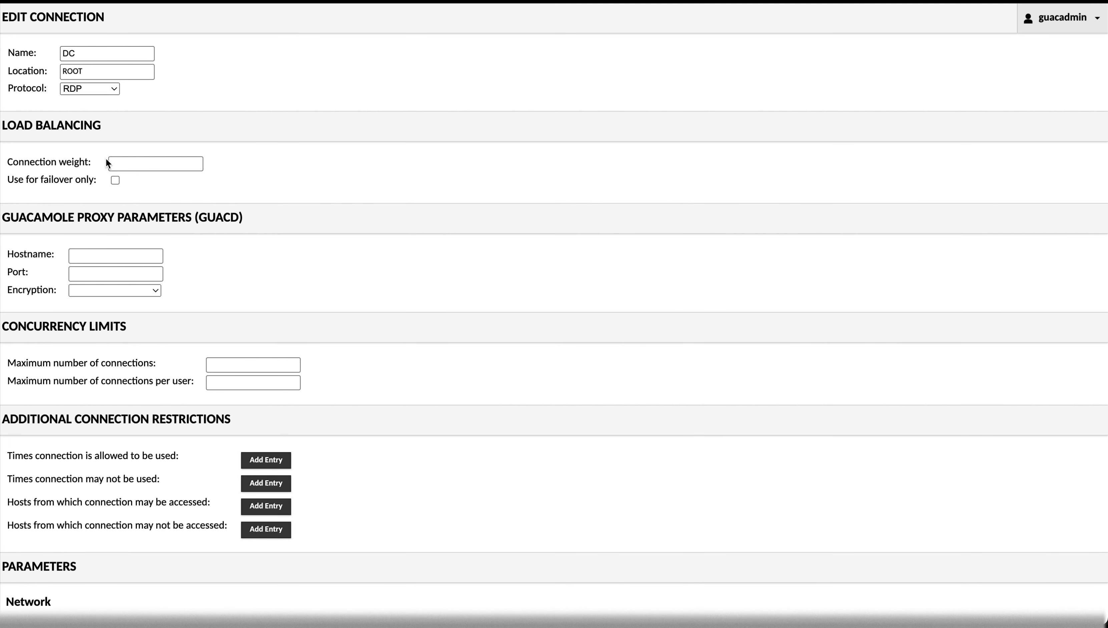
# - Review the DC connection's parameters, then open guacadmin Settings, which shows no active sessions
pyautogui.scroll(-3, 124, 343)
pyautogui.scroll(-6, 124, 348)
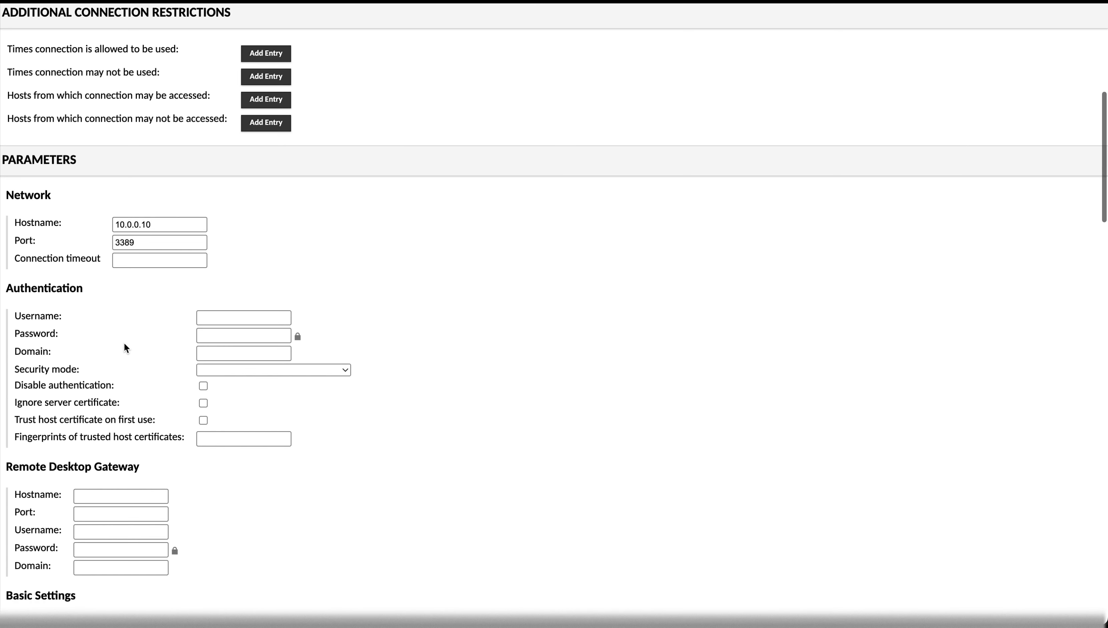
pyautogui.scroll(-10, 124, 347)
pyautogui.scroll(15, 123, 347)
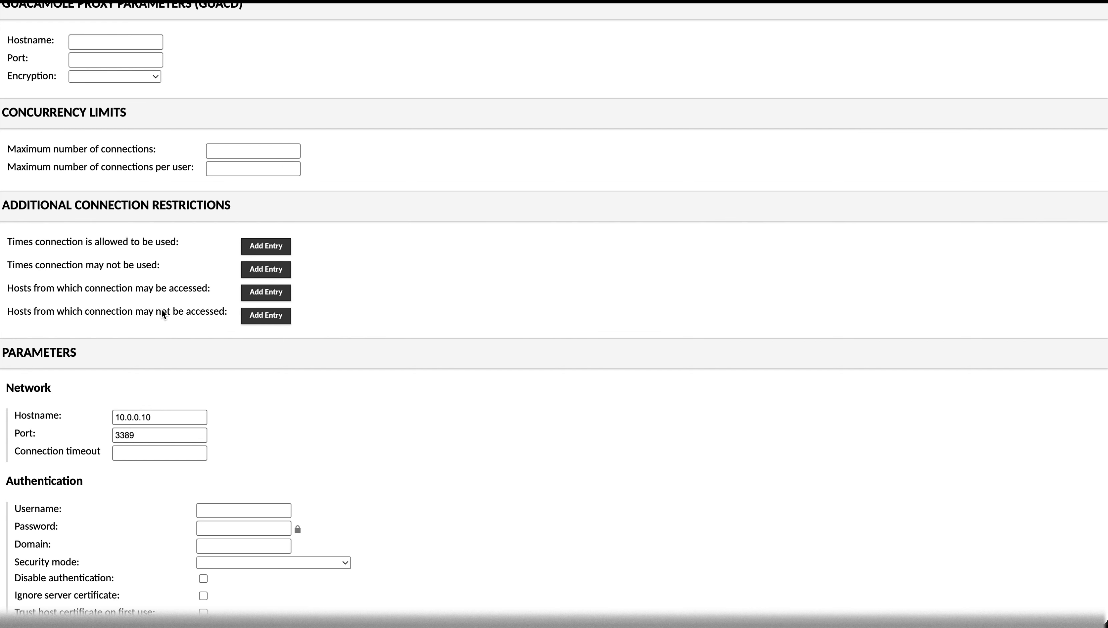
pyautogui.scroll(-5, 179, 482)
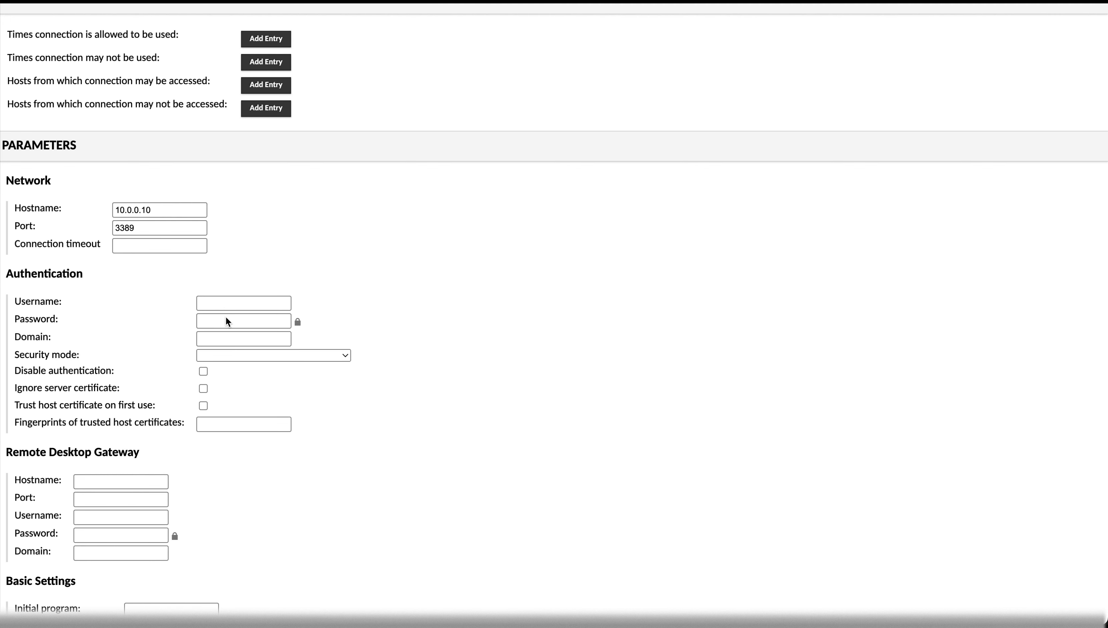
pyautogui.scroll(10, 225, 317)
pyautogui.click(1043, 19)
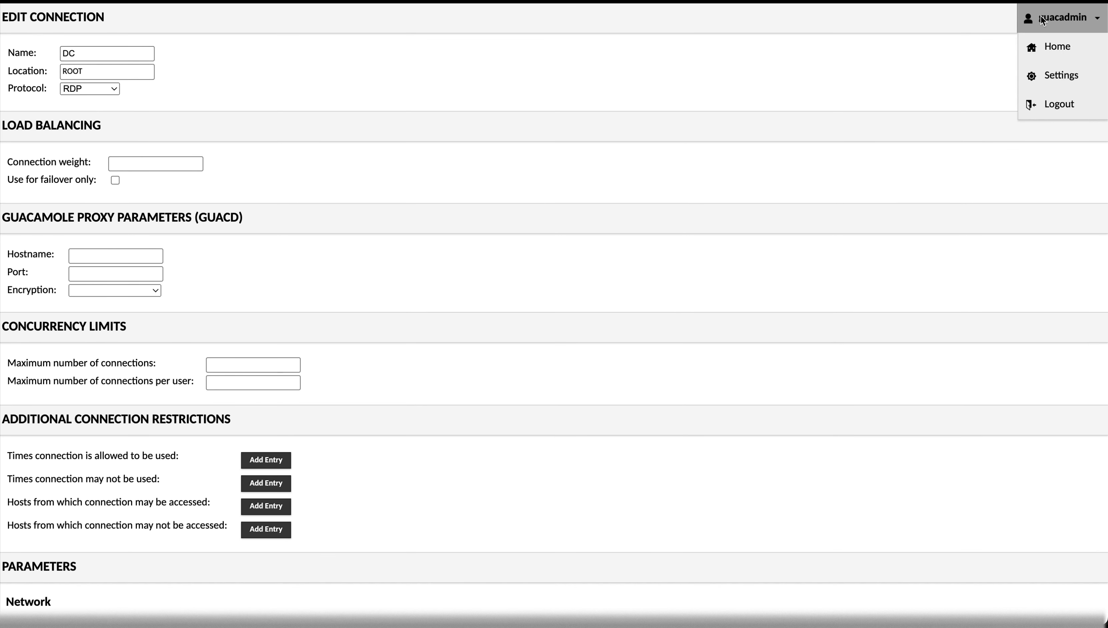
pyautogui.click(1039, 66)
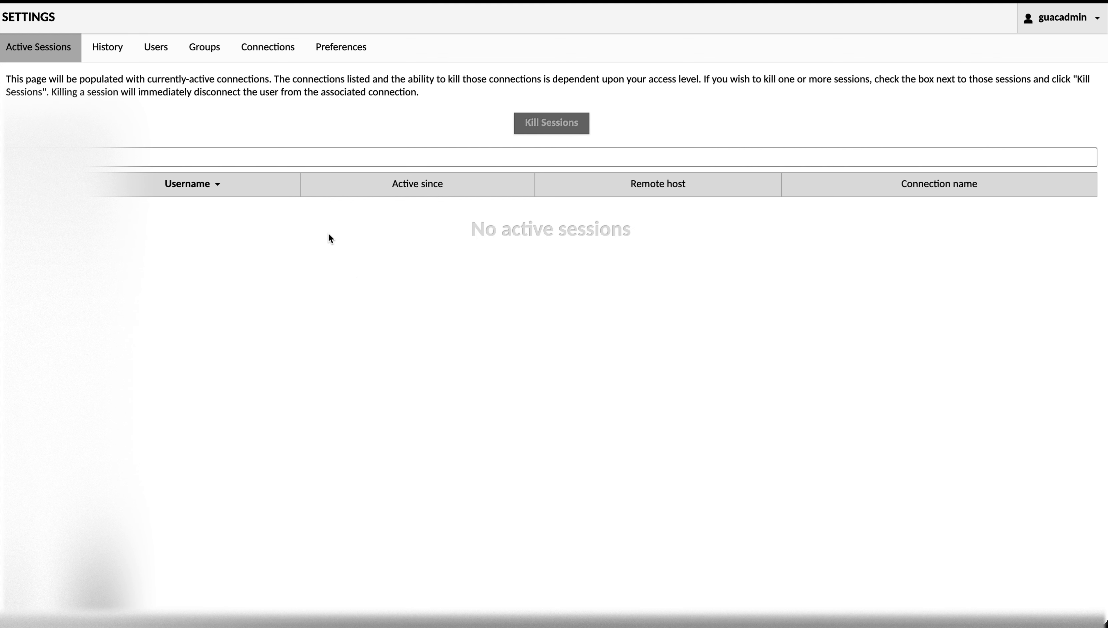
# - Open the IT admin group and review its 08:00 AM–10:51 PM window and Audit permission, then save it
pyautogui.click(156, 52)
pyautogui.click(203, 52)
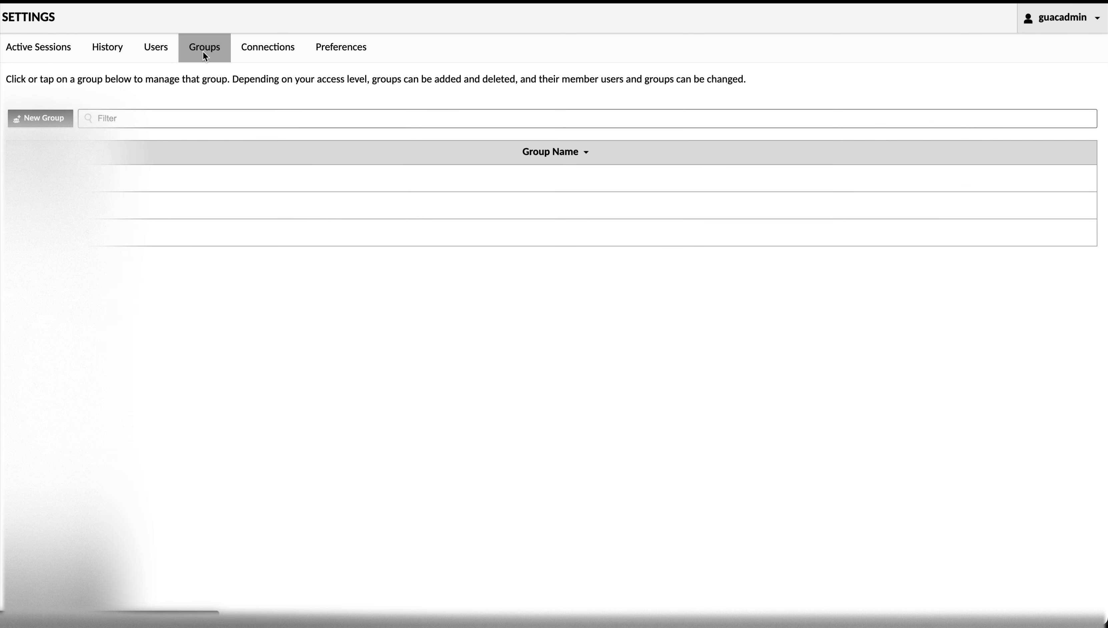
pyautogui.click(55, 203)
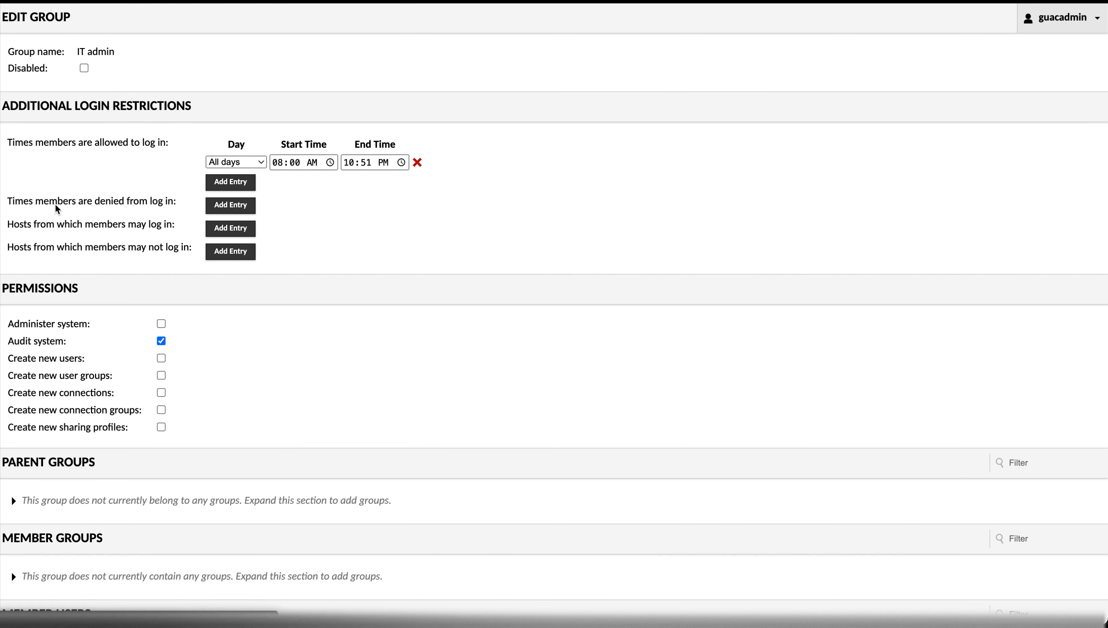
pyautogui.scroll(-2, 173, 298)
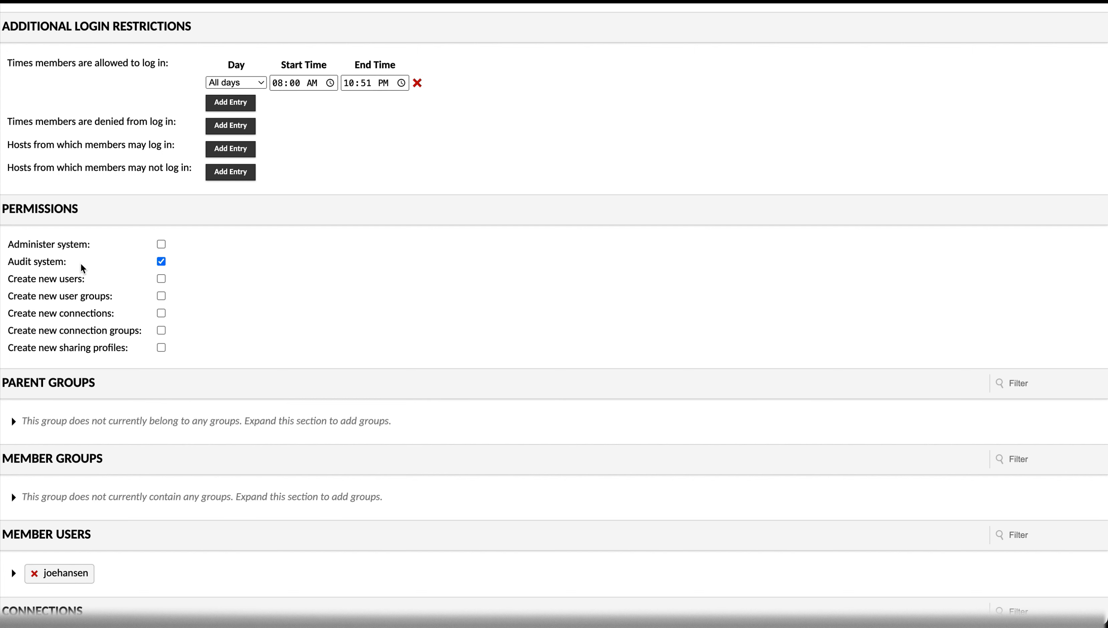
pyautogui.scroll(2, 275, 282)
pyautogui.scroll(-6, 274, 282)
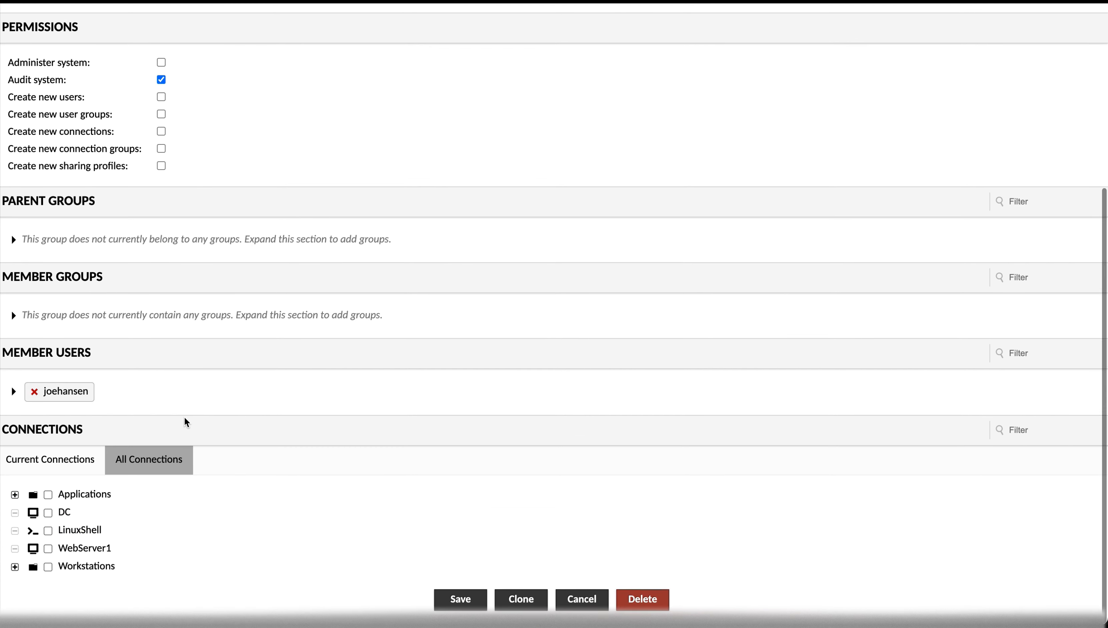
pyautogui.scroll(4, 193, 380)
pyautogui.scroll(1, 193, 386)
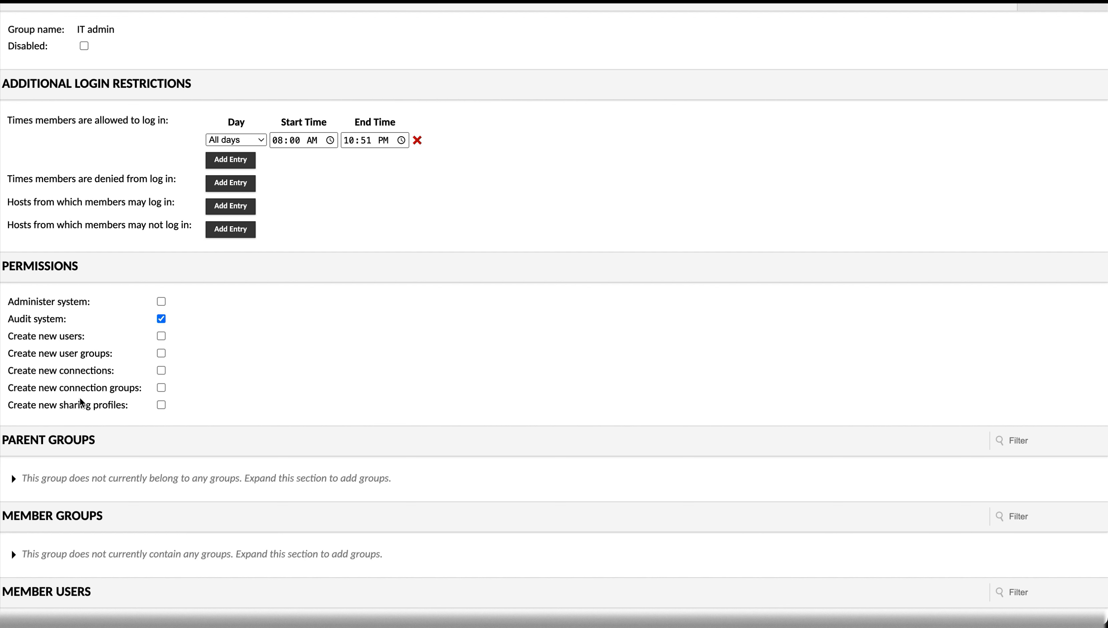
pyautogui.scroll(1, 386, 420)
pyautogui.scroll(-6, 387, 418)
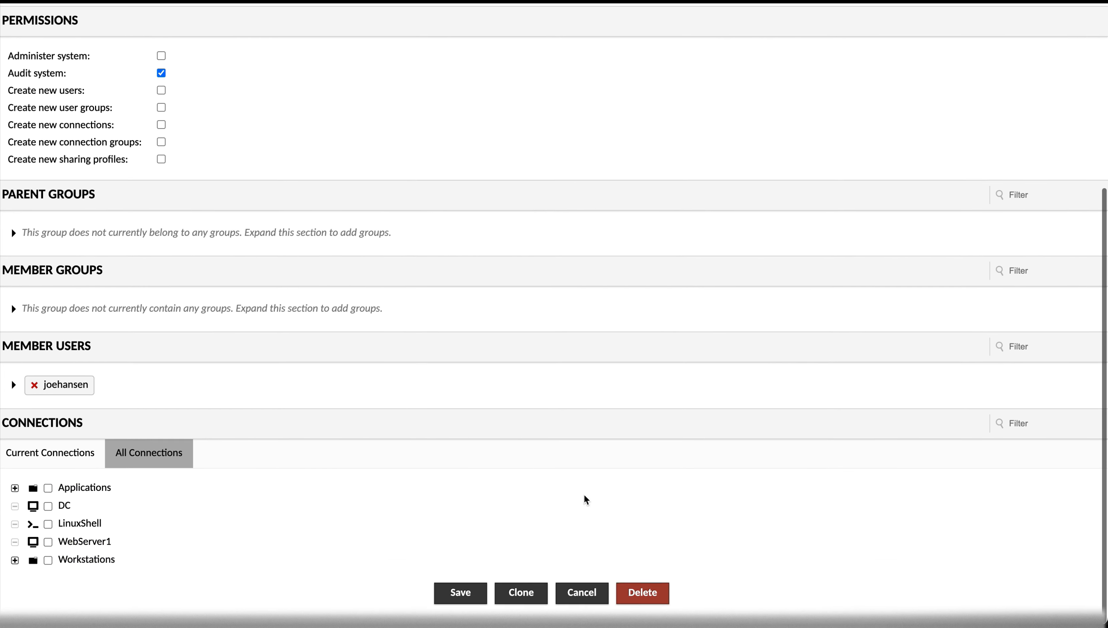
pyautogui.click(464, 600)
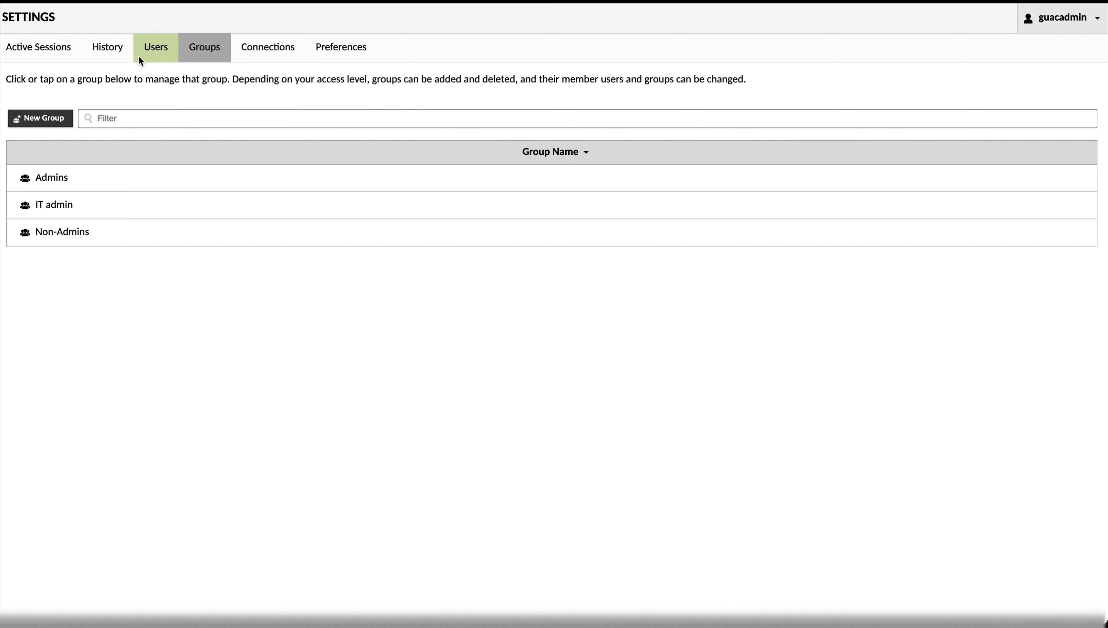
# - Review the connection history and the user list, then log guacadmin out
pyautogui.click(118, 49)
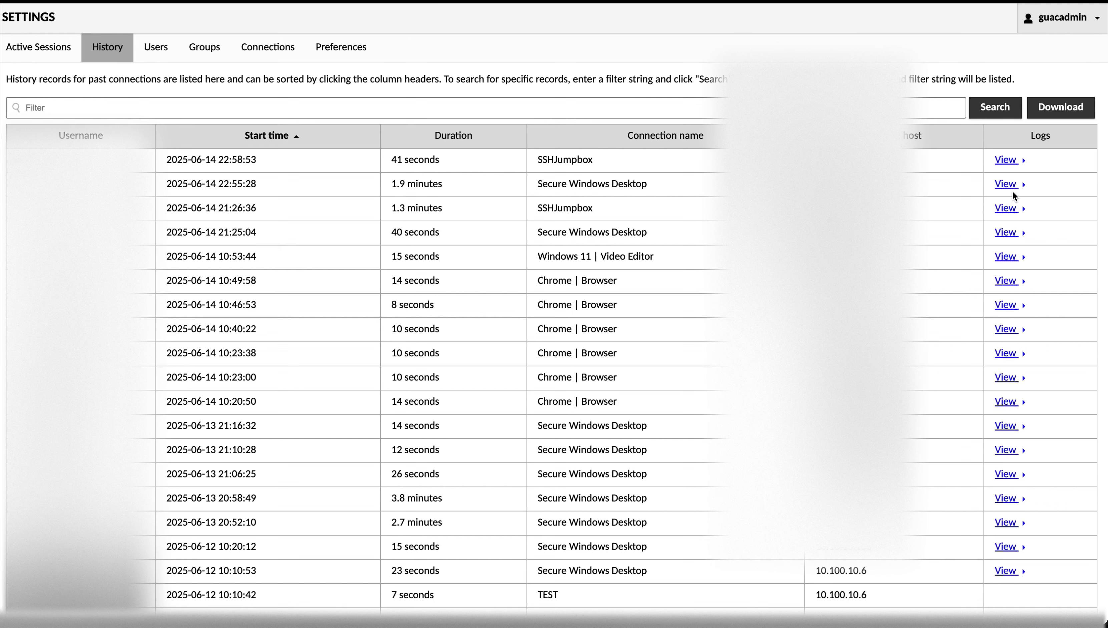
pyautogui.click(1064, 18)
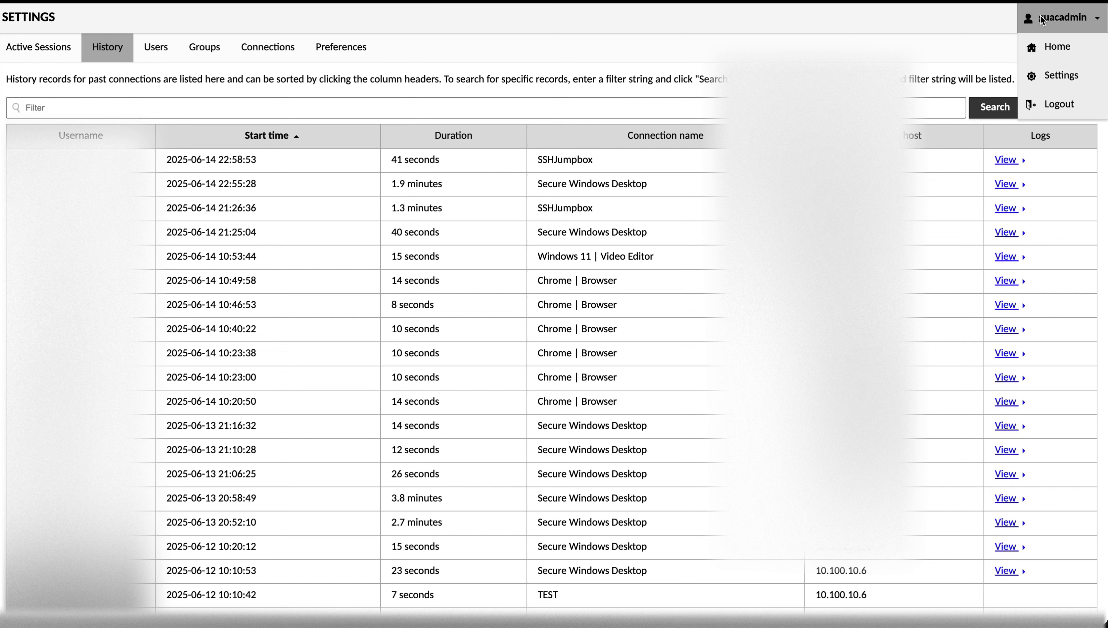
pyautogui.click(1051, 76)
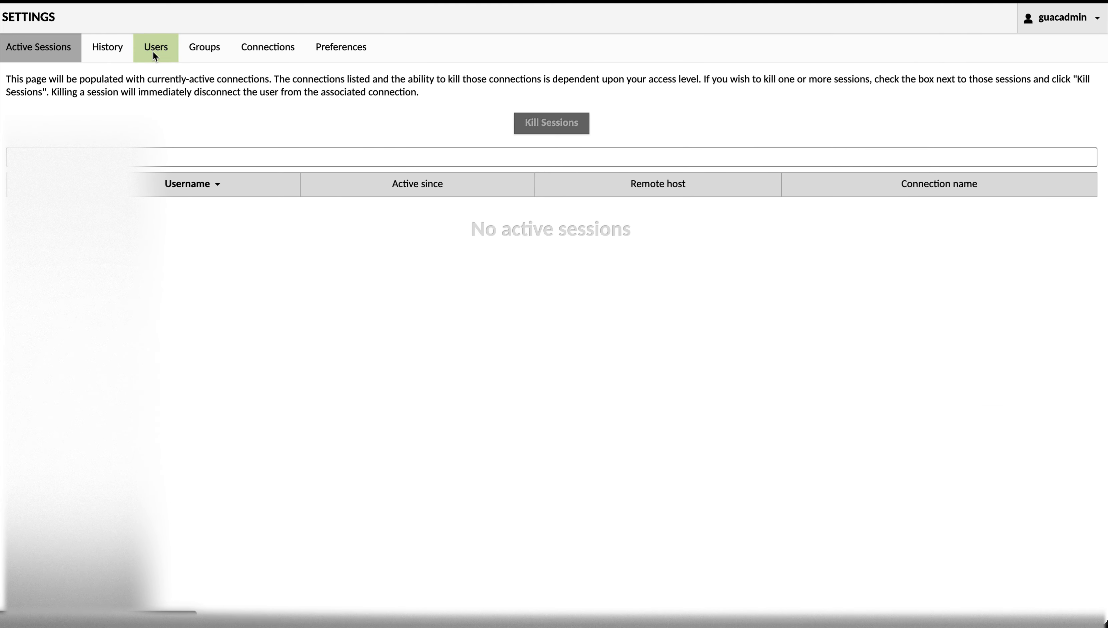
pyautogui.click(151, 51)
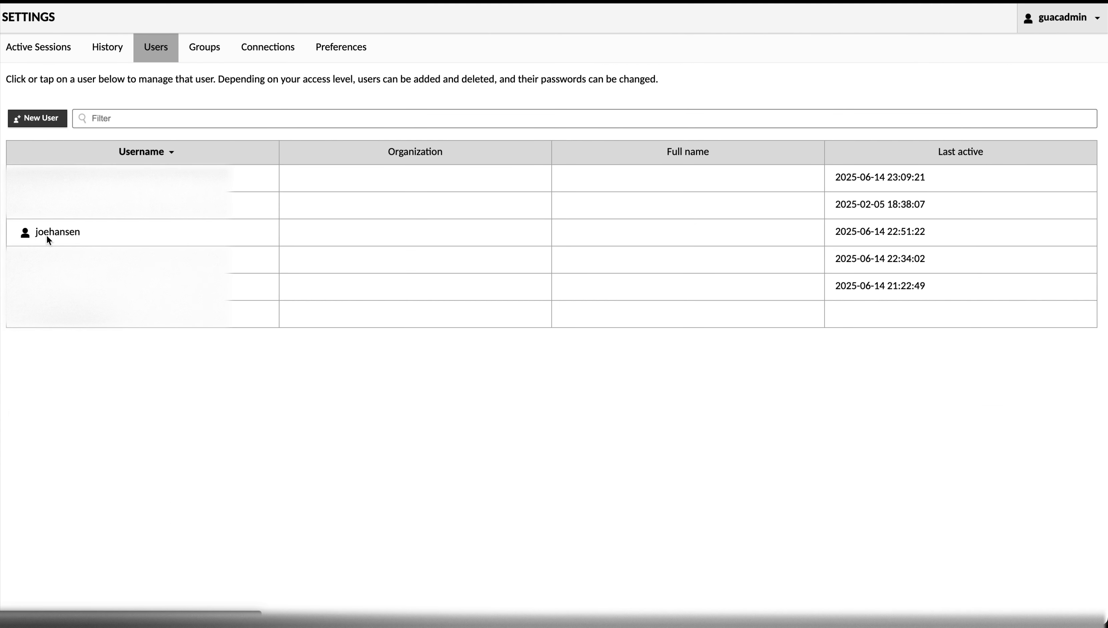
pyautogui.click(1078, 18)
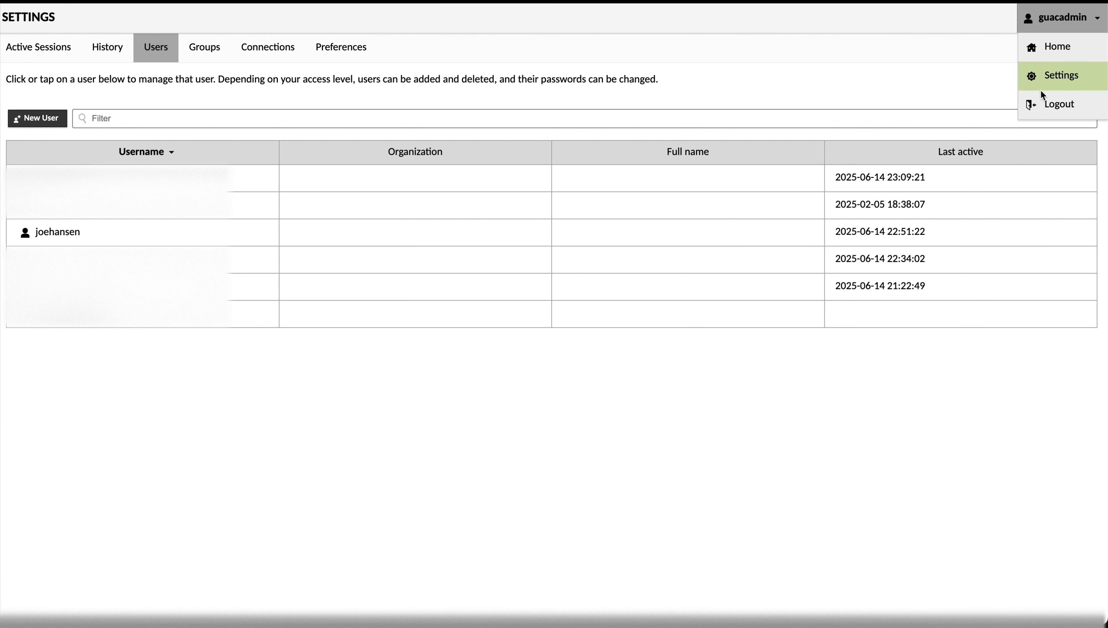
pyautogui.click(1038, 105)
# - Sign in as the IT admin group's member user with the saved password
pyautogui.click(559, 316)
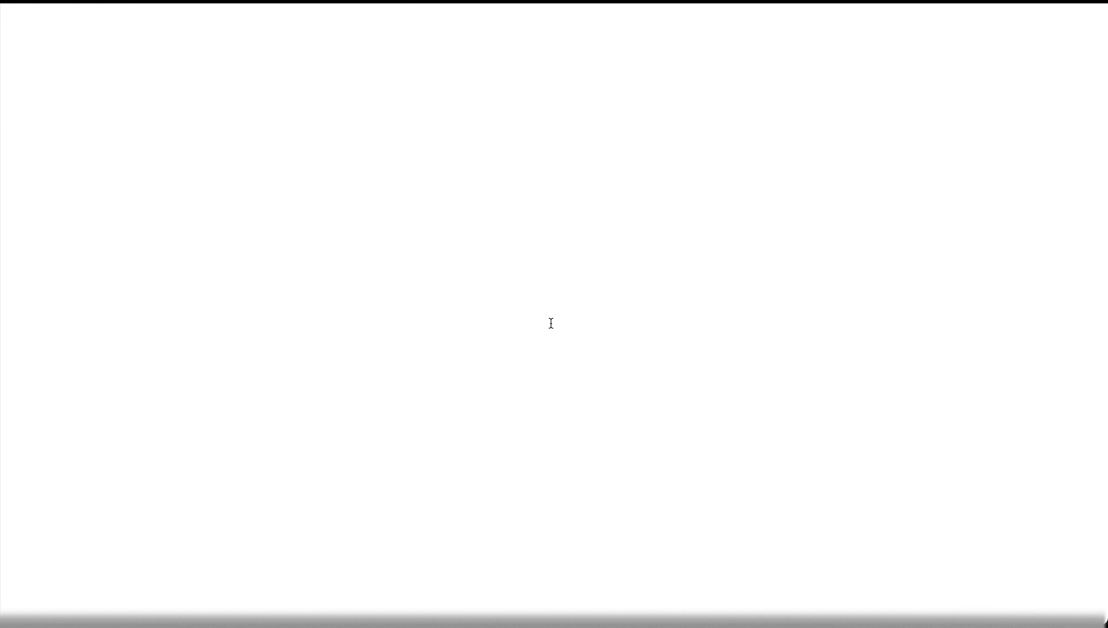
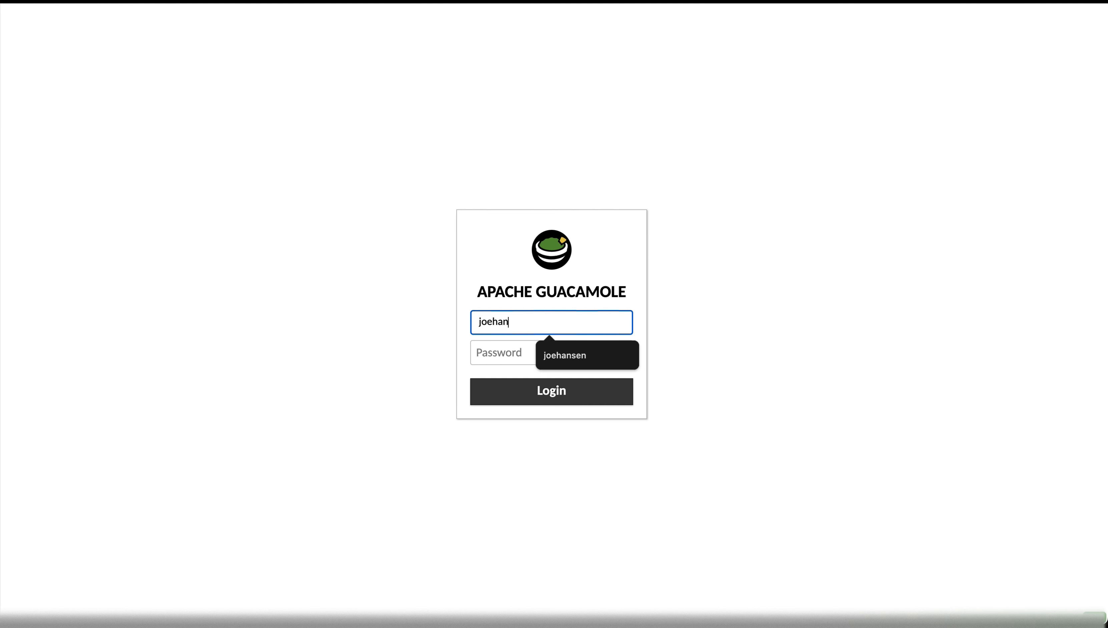
pyautogui.press('Down')
pyautogui.press('Return')
pyautogui.press('Tab')
pyautogui.press('super+v')
pyautogui.press('Return')
# - Open that user's Settings and view their connection History
pyautogui.click(1055, 18)
pyautogui.click(1042, 79)
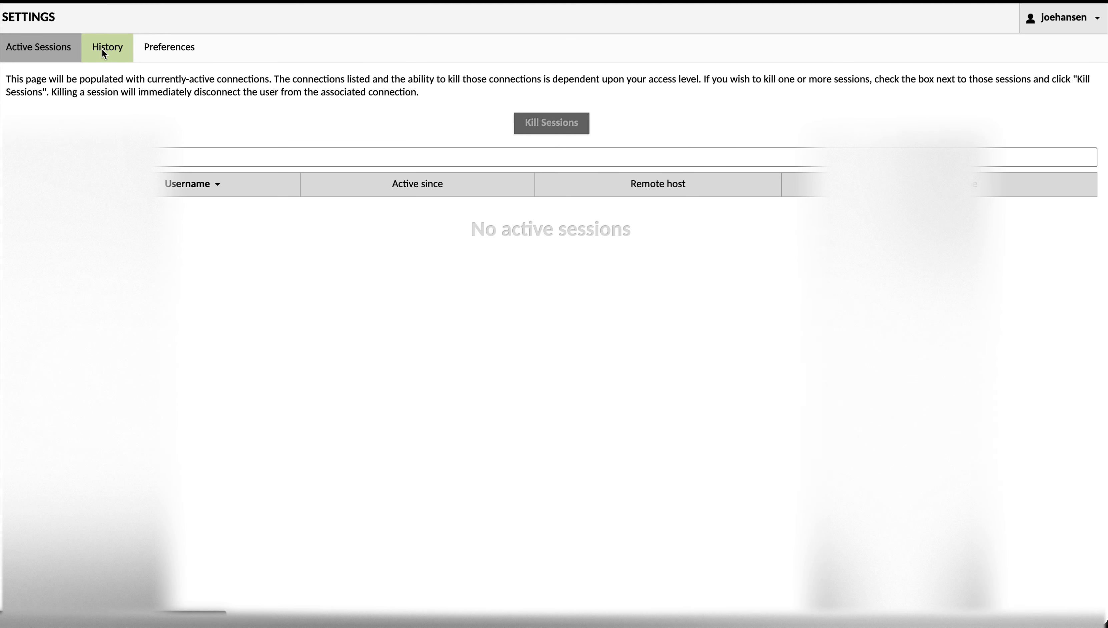
pyautogui.click(102, 48)
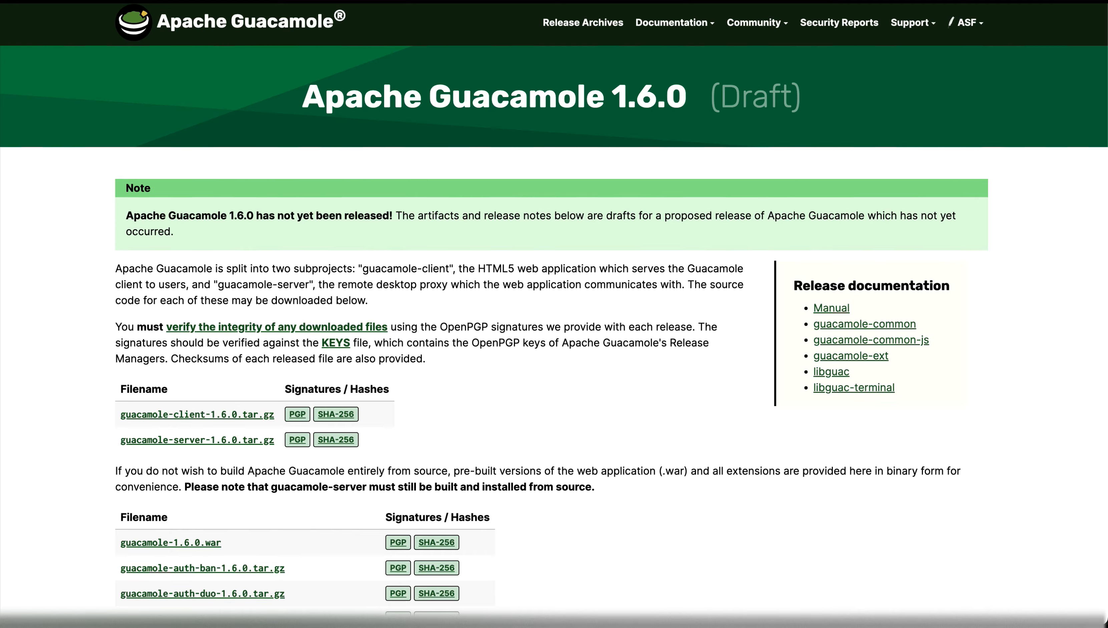
# - Highlight the Migration to Duo Web SDK v4 heading, then switch to the server Terminal
pyautogui.scroll(-20, 491, 453)
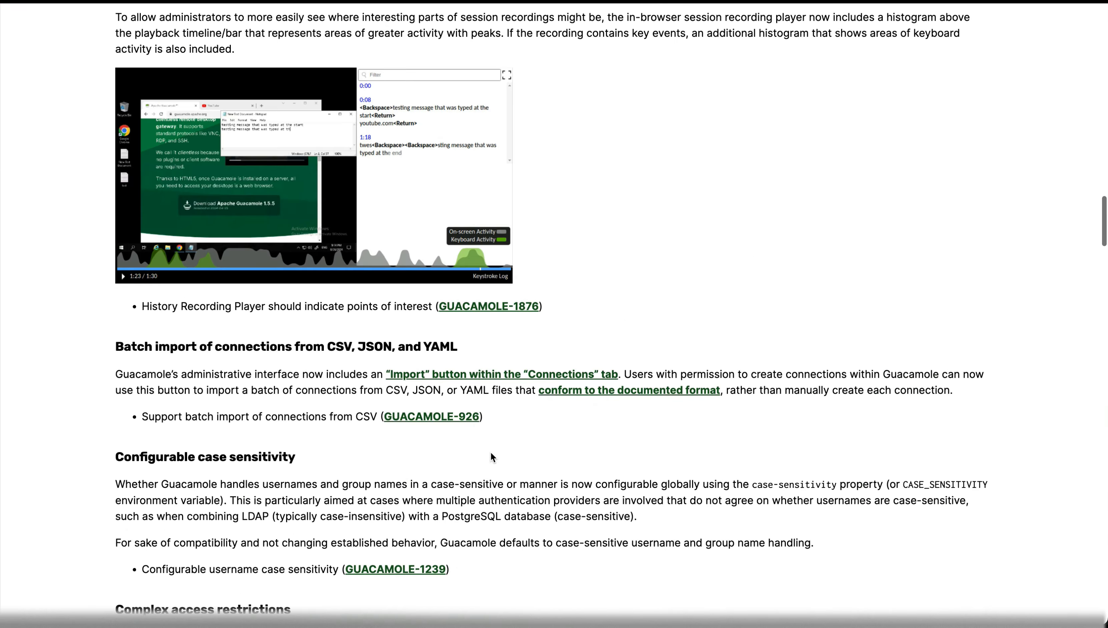
pyautogui.scroll(-10, 491, 452)
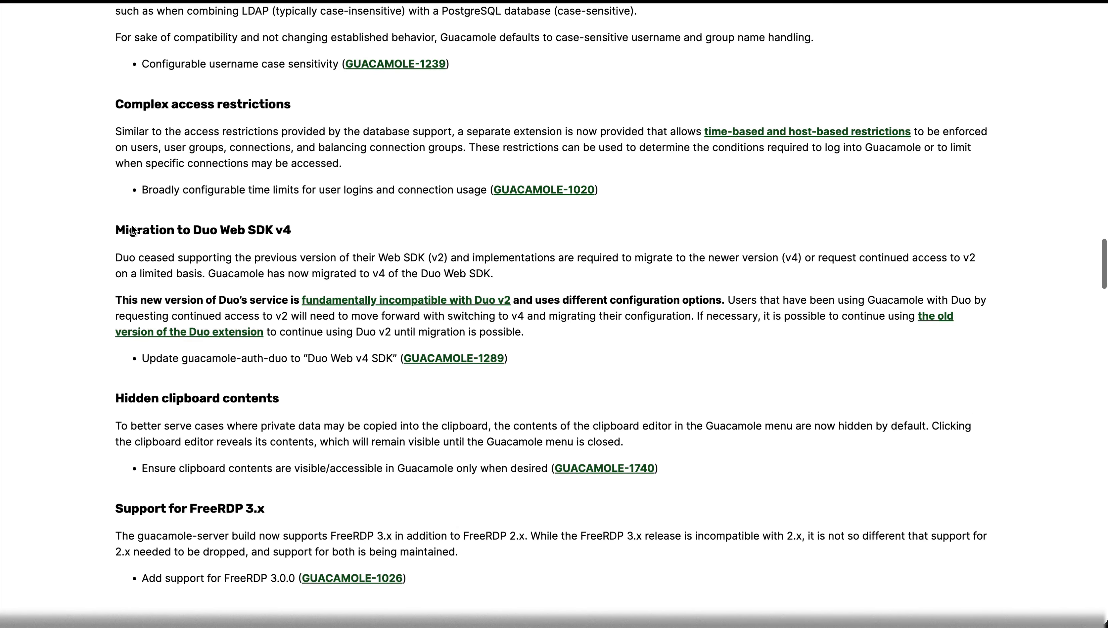
pyautogui.moveTo(114, 233); pyautogui.dragTo(330, 259)
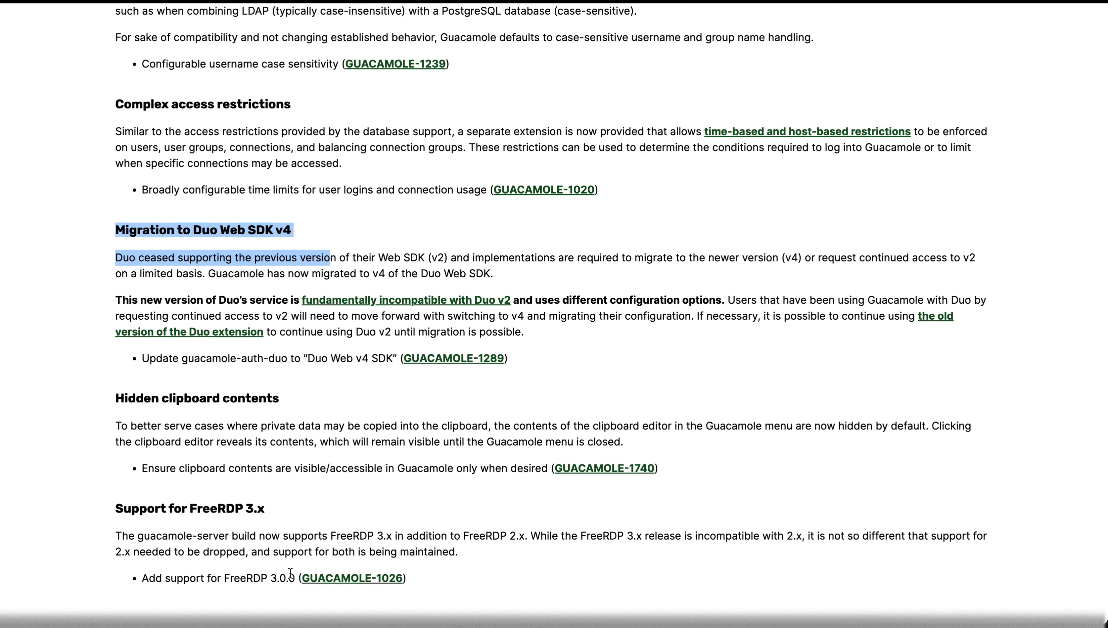
pyautogui.moveTo(192, 625)
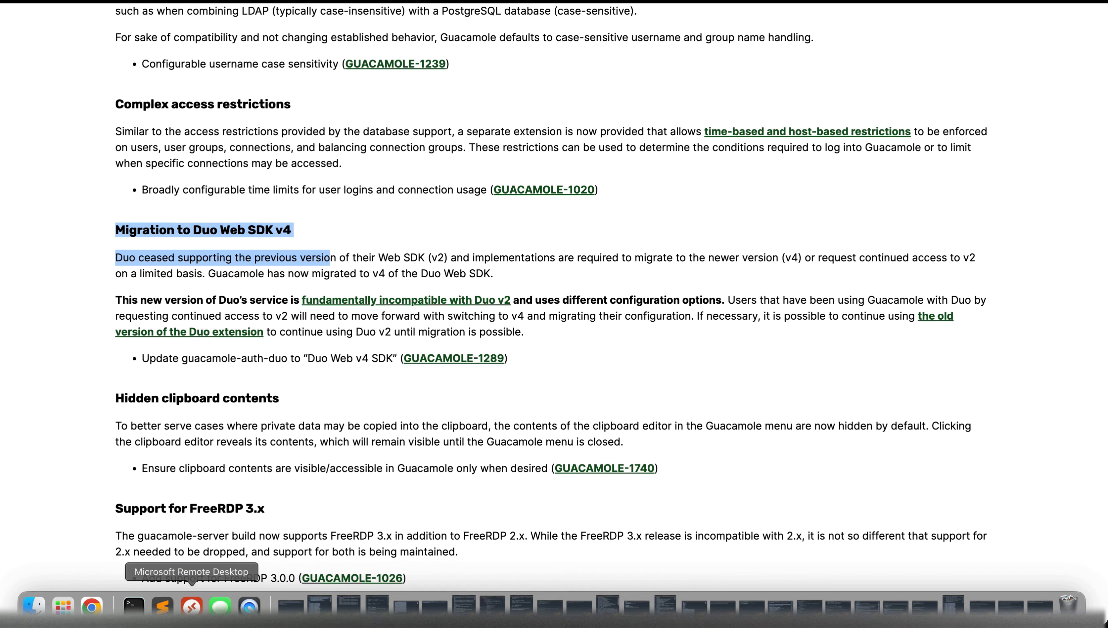
pyautogui.click(132, 609)
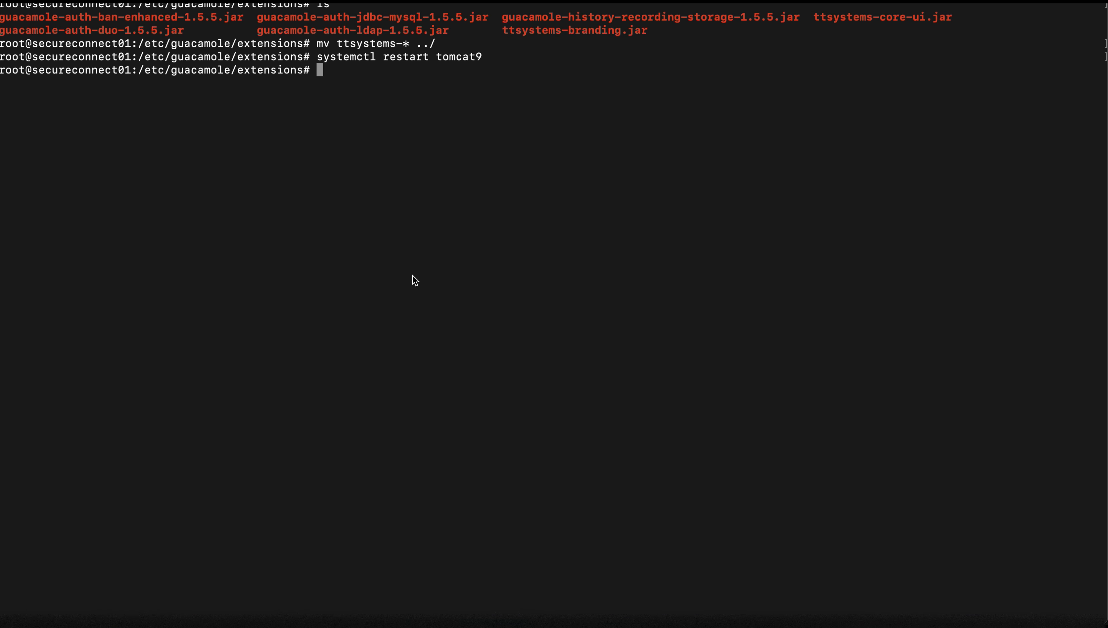
# - List the extensions folder, showing the 1.6.0 duo, jdbc-mysql, ldap, restrict and display-statistics jars
pyautogui.write('ls')
pyautogui.press('Return')
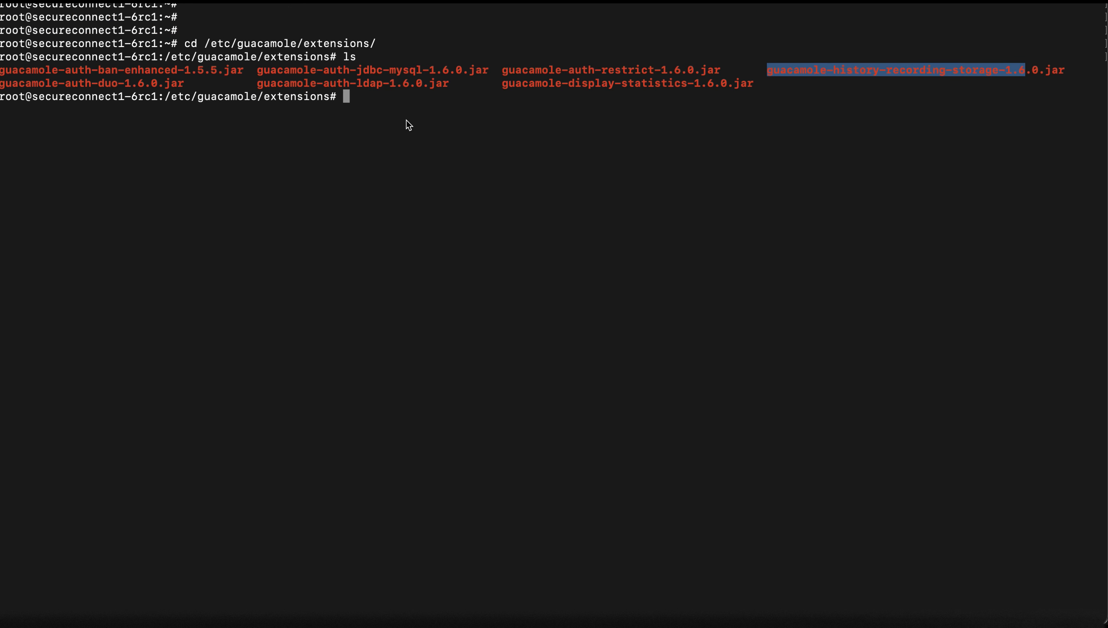
pyautogui.click(406, 119)
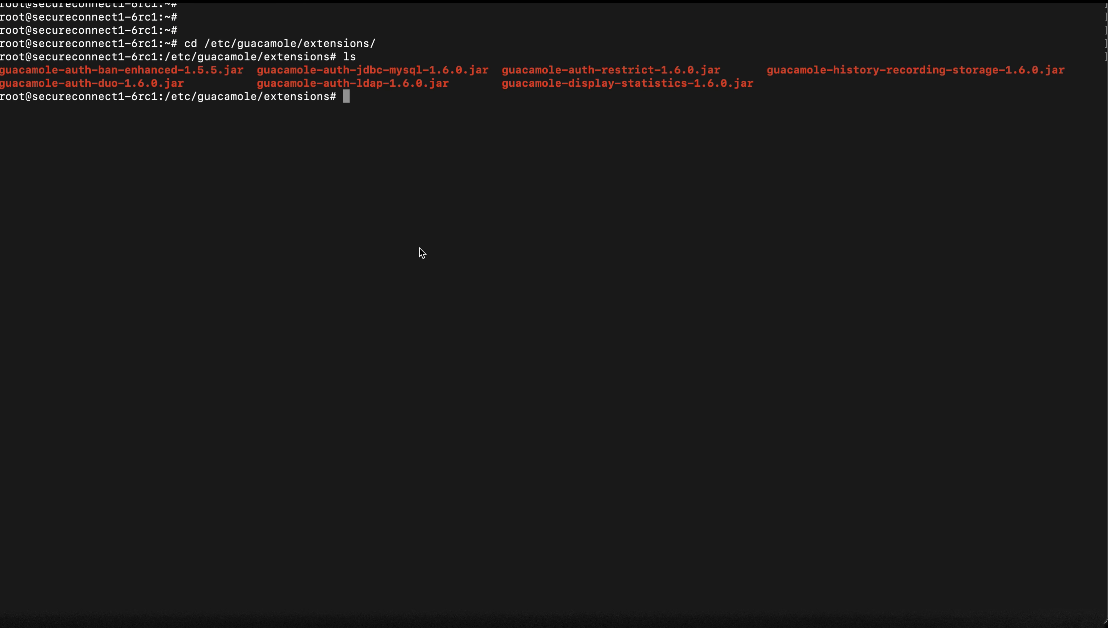
# - Begin entering a nano command for the Guacamole properties file
pyautogui.write('nano ./')
pyautogui.press('BackSpace')
pyautogui.write('.gua')
pyautogui.press('BackSpace')
pyautogui.press('BackSpace')
pyautogui.press('BackSpace')
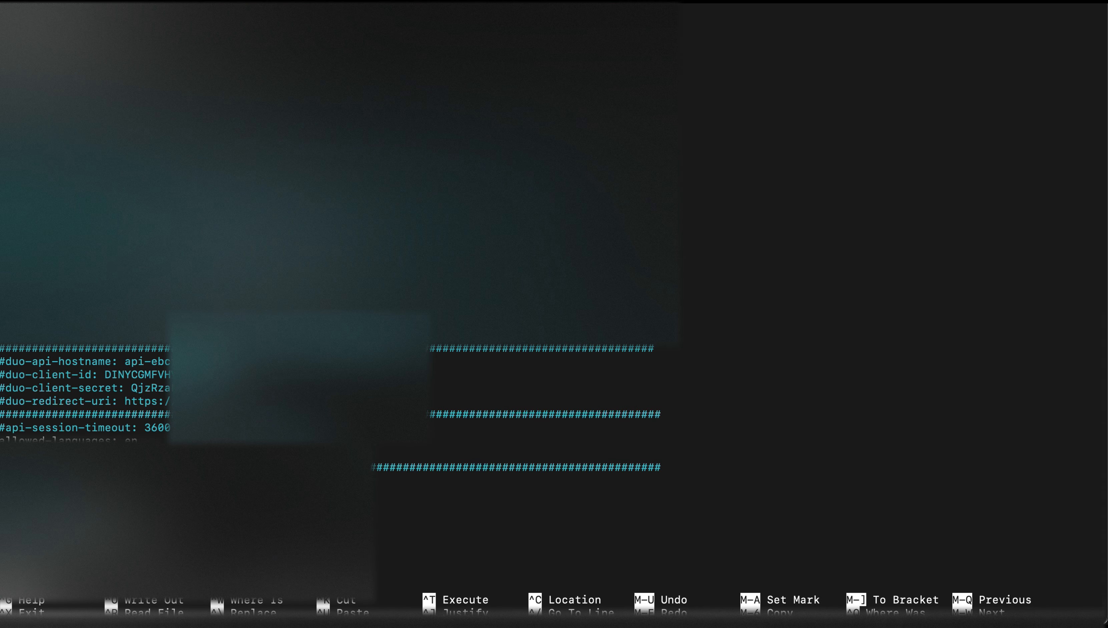
# - Uncomment the duo-api-hostname, duo-client-id, duo-client-secret and duo-redirect-uri lines
pyautogui.scroll(6, 554, 314)
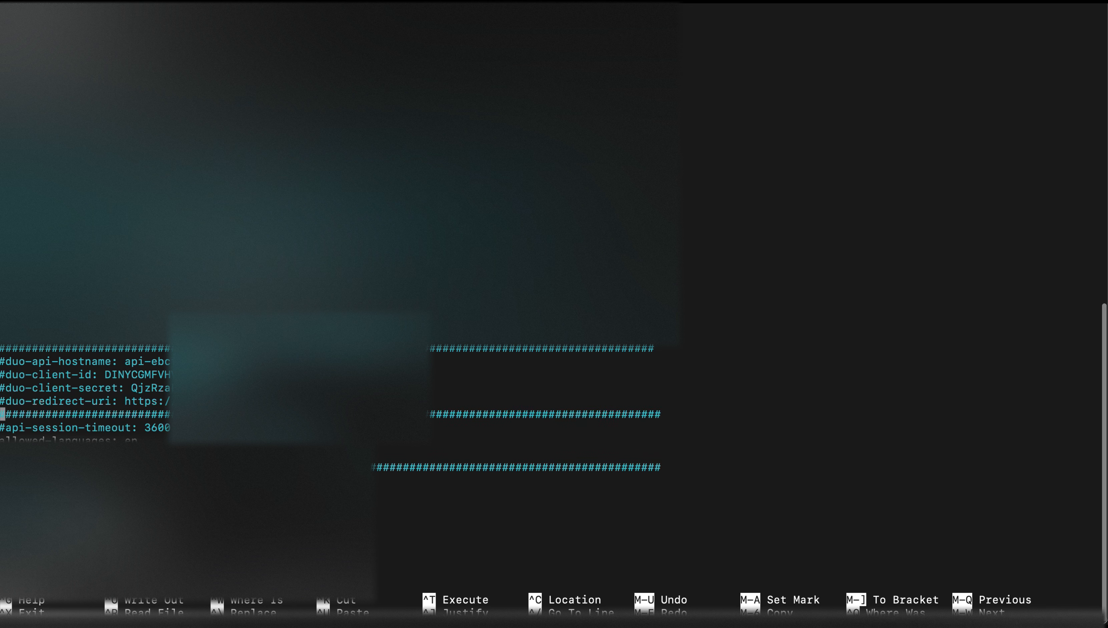
pyautogui.press('BackSpace')
pyautogui.press('Down')
pyautogui.press('Delete')
pyautogui.press('Down')
pyautogui.press('Delete')
pyautogui.press('Down')
pyautogui.press('Right')
pyautogui.press('BackSpace')
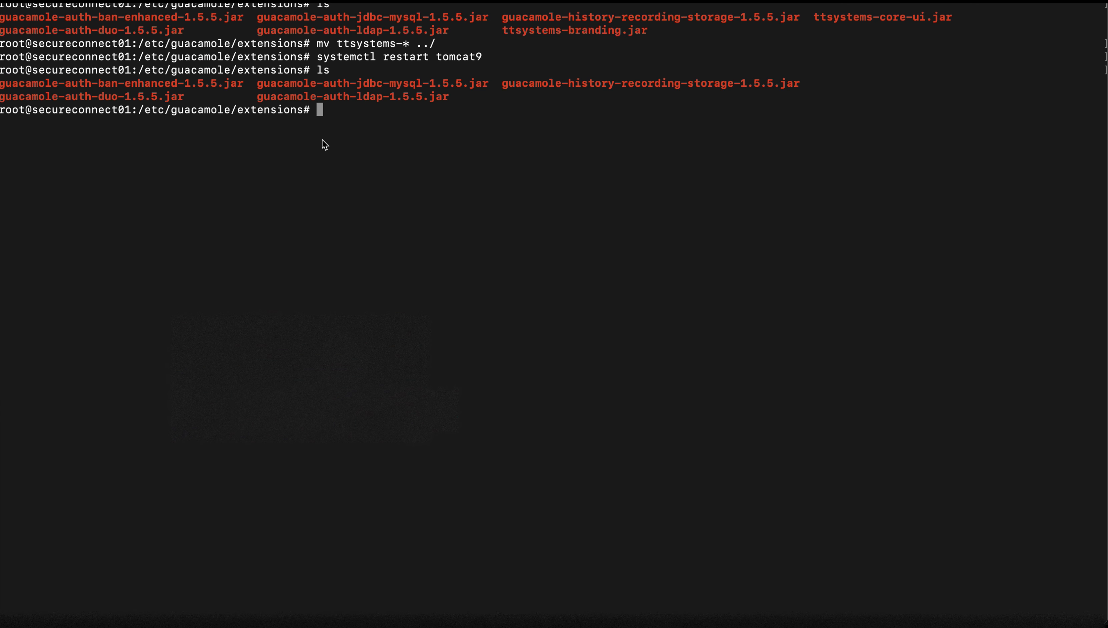
# - Open ../guacamole.properties to compare the old duo-application-key setting, then exit nano saving changes
pyautogui.write('nano ../guamole.exten')
pyautogui.press('BackSpace')
pyautogui.press('BackSpace')
pyautogui.press('BackSpace')
pyautogui.press('BackSpace')
pyautogui.press('BackSpace')
pyautogui.press('BackSpace')
pyautogui.press('BackSpace')
pyautogui.press('BackSpace')
pyautogui.press('BackSpace')
pyautogui.press('BackSpace')
pyautogui.write('camole.')
pyautogui.press('Tab')
pyautogui.press('Return')
pyautogui.scroll(-10, 140, 378)
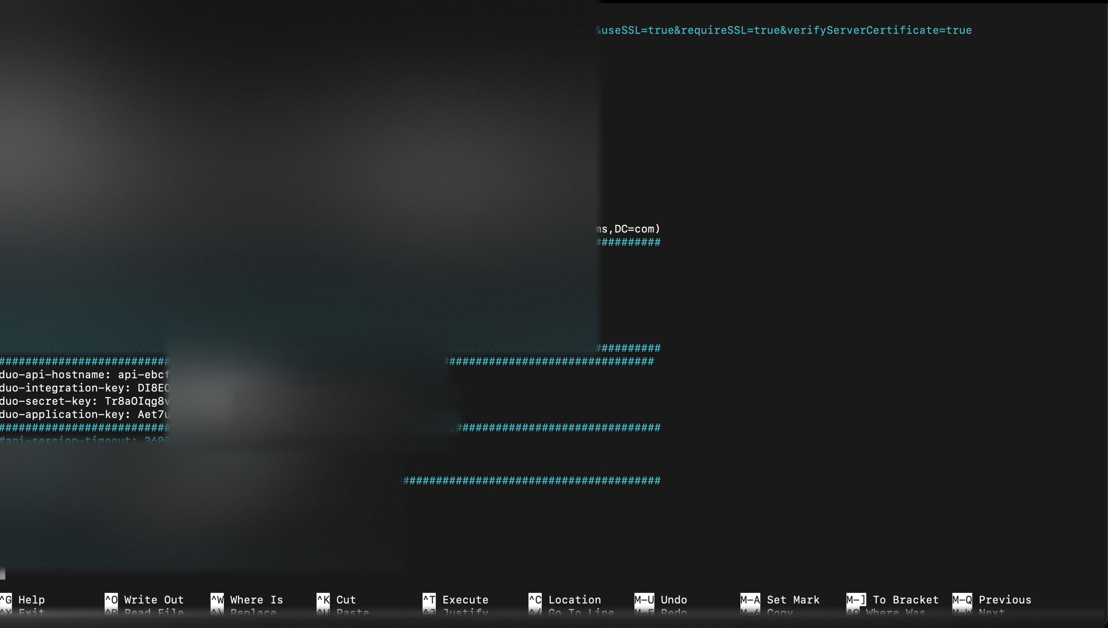
pyautogui.moveTo(125, 417); pyautogui.dragTo(2, 420)
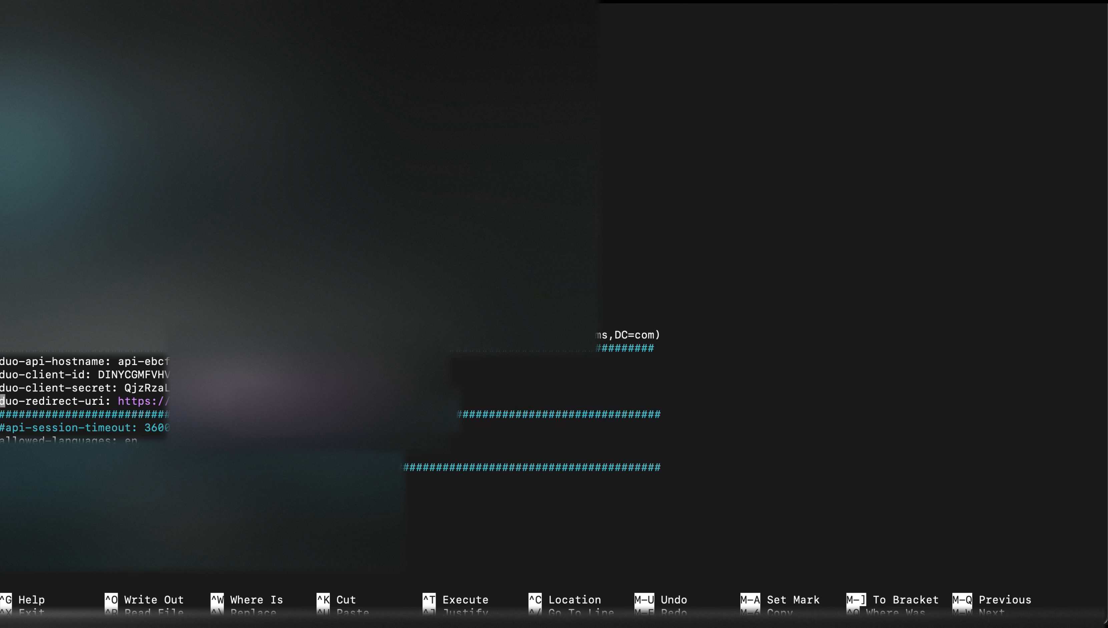
pyautogui.hotkey('ctrl', 'x')
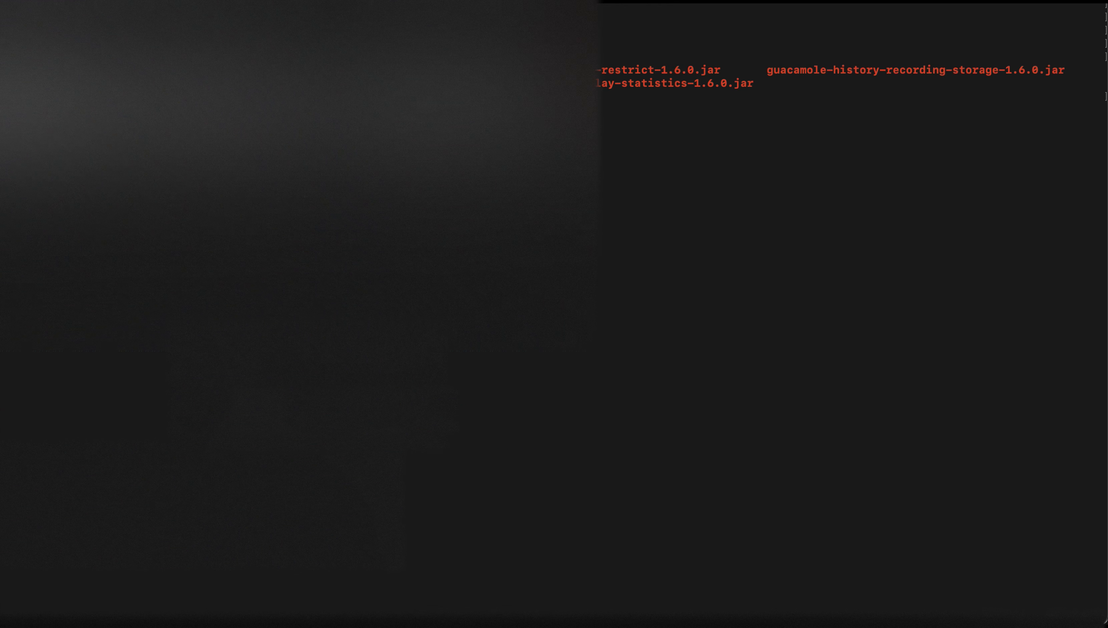
# - Restart tomcat9 and reload Guacamole in the browser
pyautogui.write('systemctl restart ')
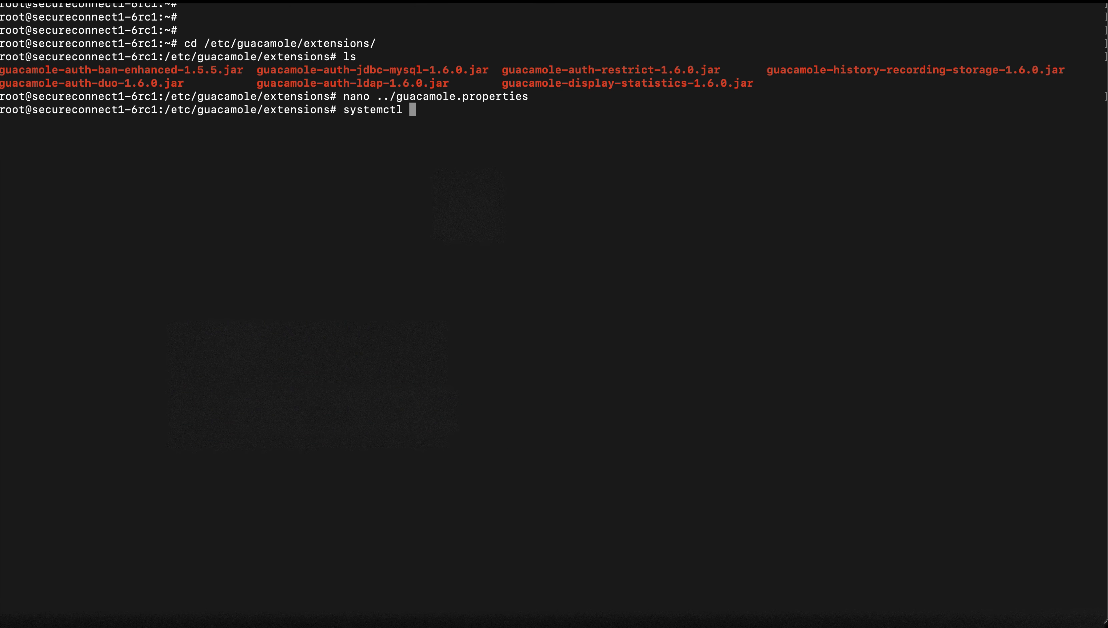
pyautogui.write('tomcat9')
pyautogui.press('Return')
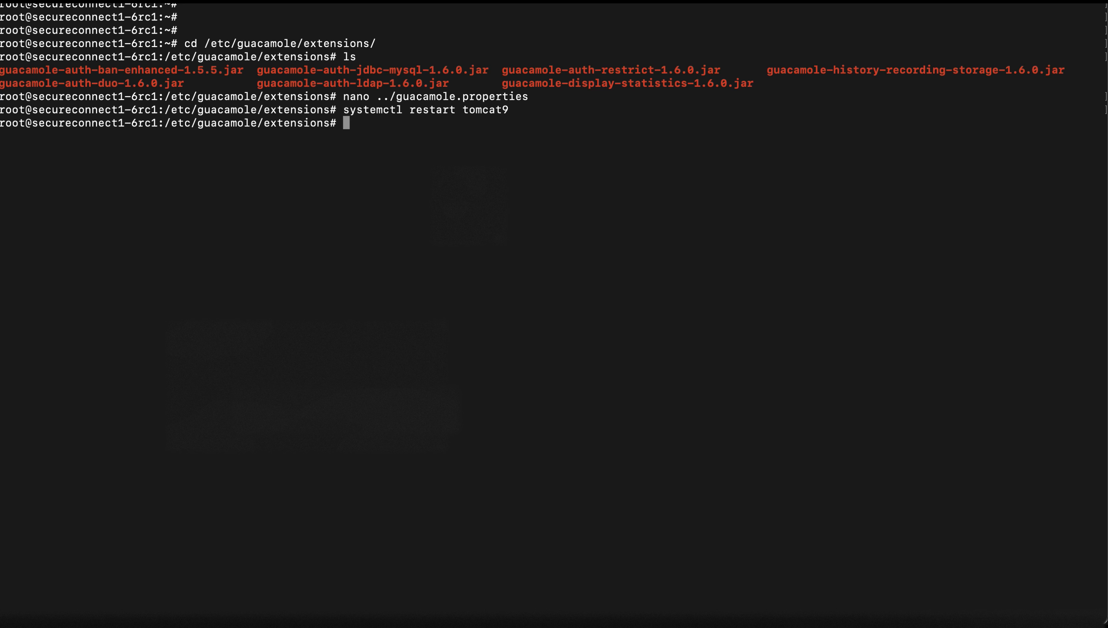
pyautogui.click(98, 601)
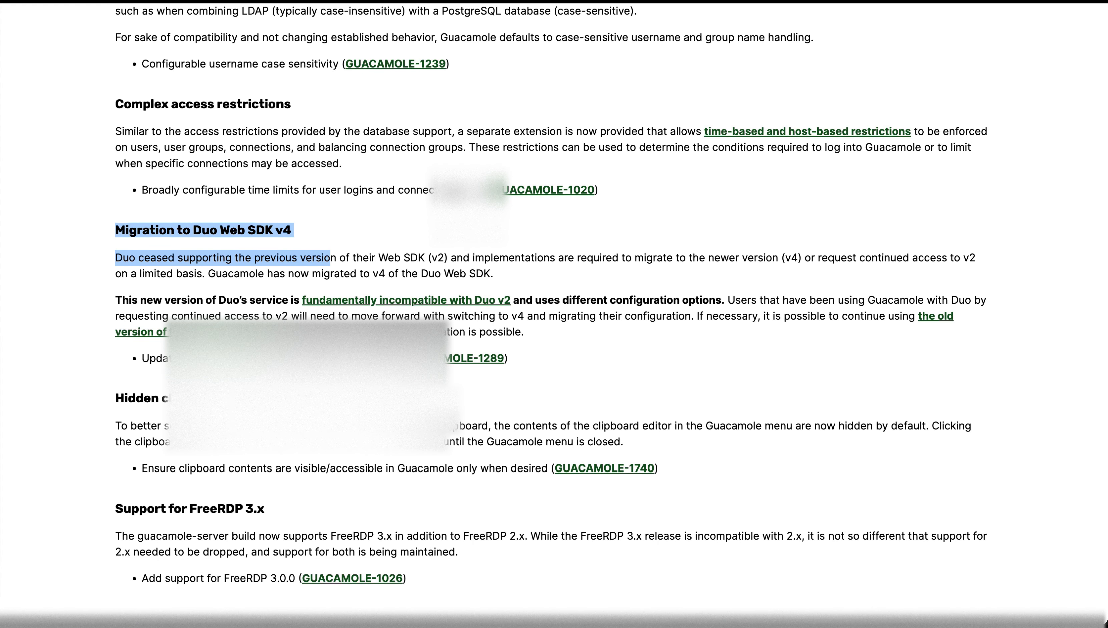
pyautogui.click(79, 1)
pyautogui.press('super+r')
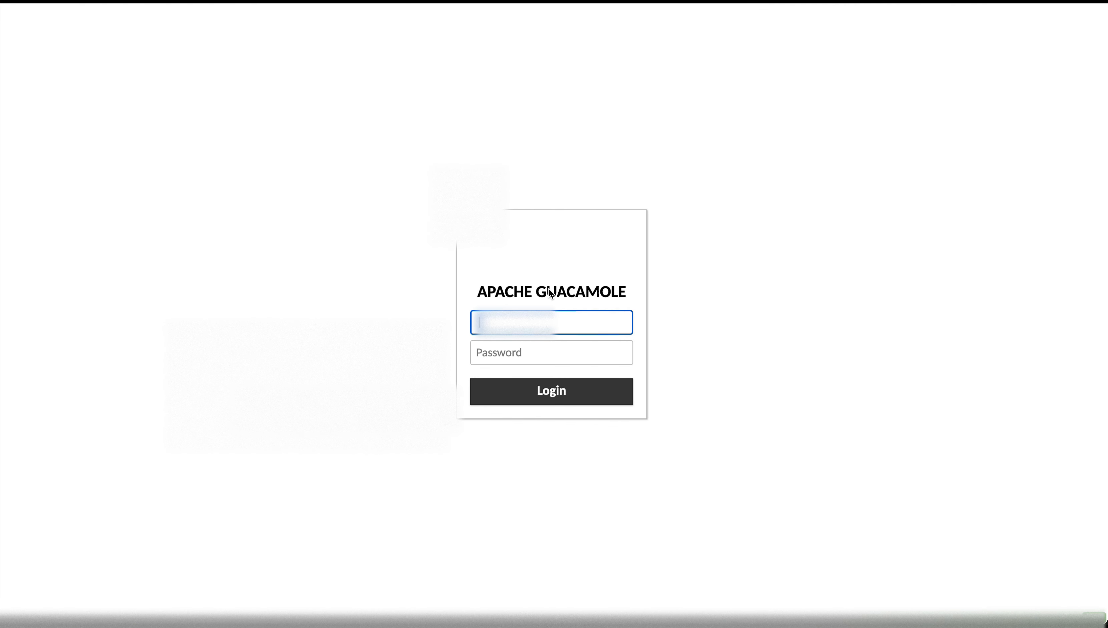
# - Sign in with username and password to reach the Duo prompt, then return to Terminal
pyautogui.click(587, 326)
pyautogui.press('Tab')
pyautogui.write('••••••••••••••••••••')
pyautogui.press('Return')
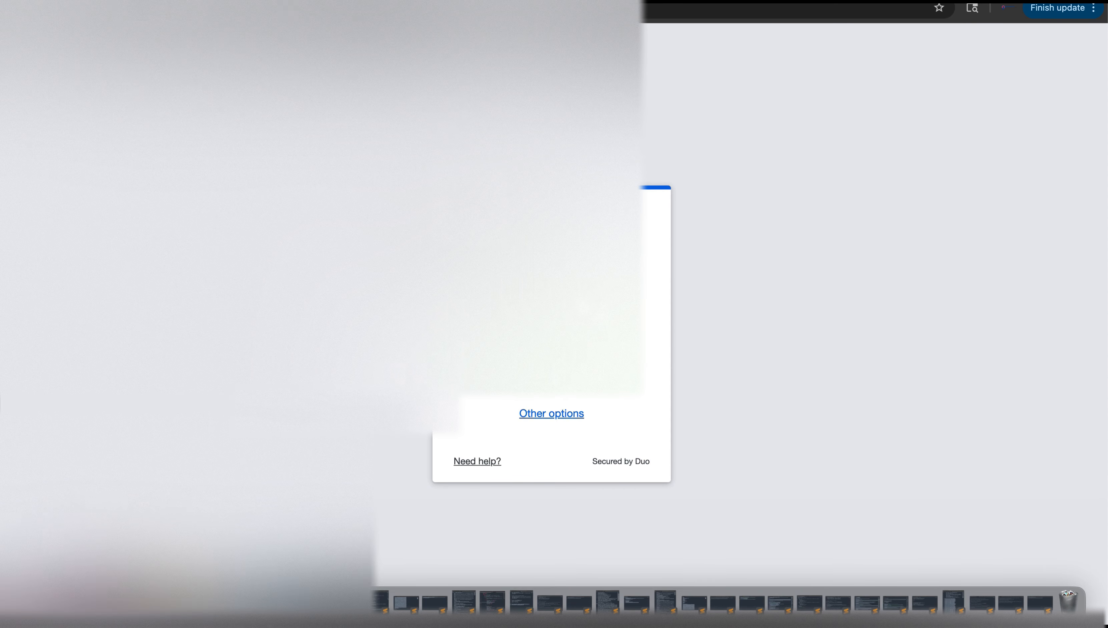
pyautogui.click(189, 609)
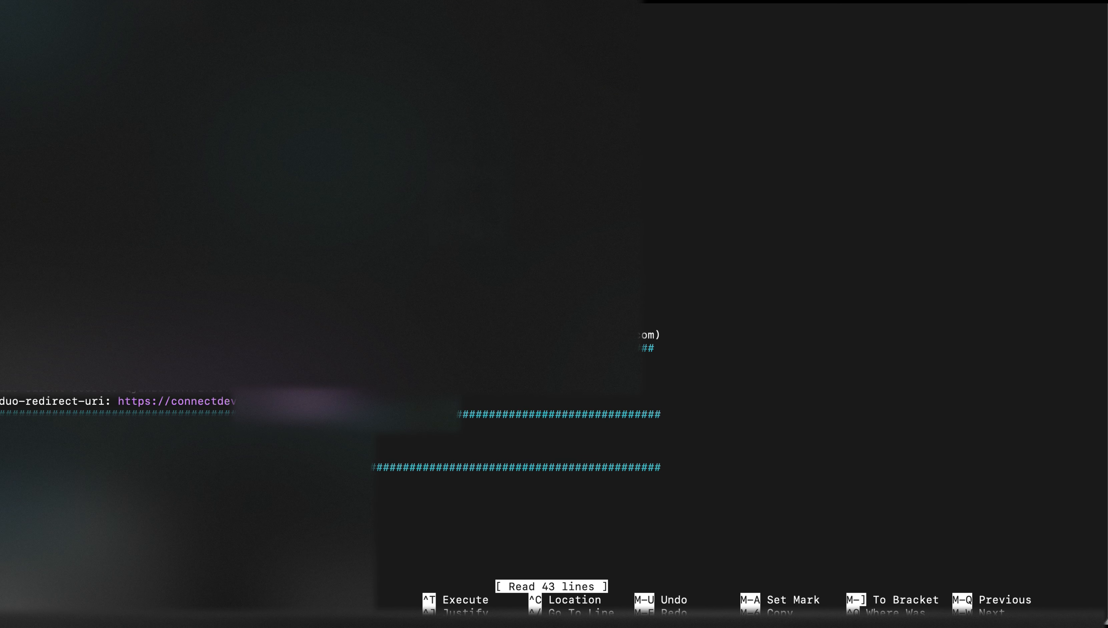
# - Check the active duo-redirect-uri line in guacamole.properties
pyautogui.moveTo(193, 617)
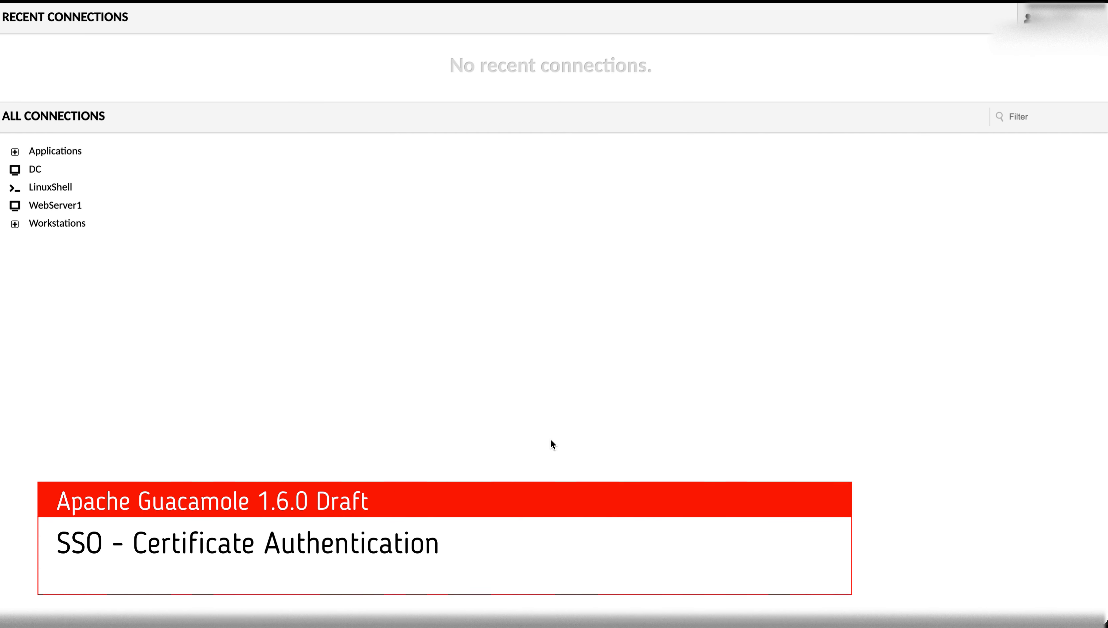
# - In Finder, open the guacamole-auth-sso-1.6.0 2 folder, then its ssl folder holding guacamole-auth-sso-ssl-1.6.0.jar
pyautogui.click(30, 603)
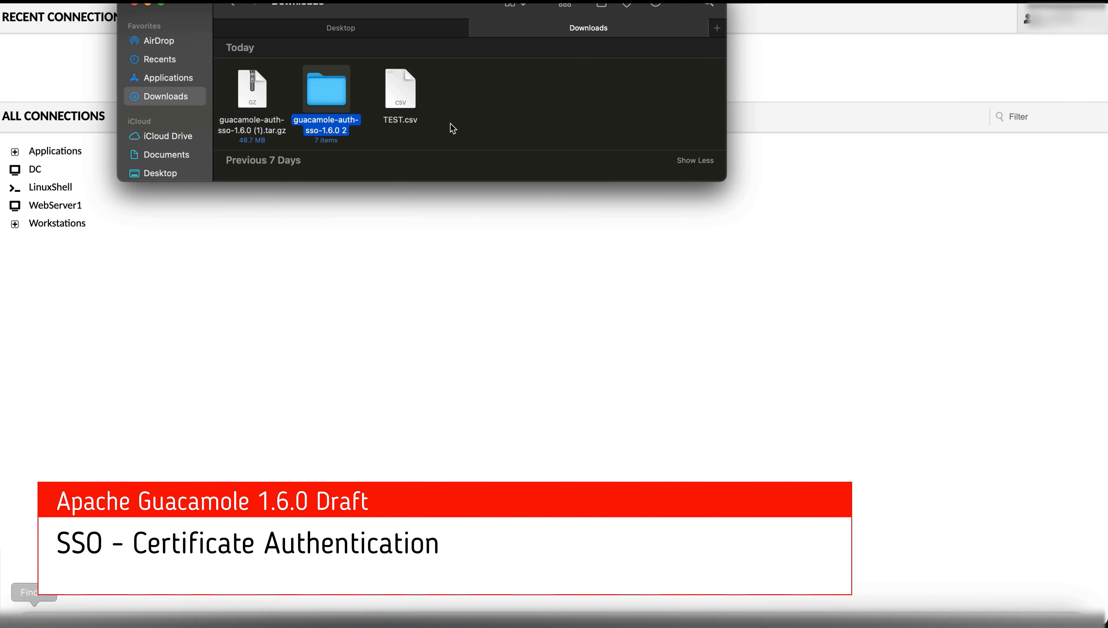
pyautogui.doubleClick(328, 104)
pyautogui.scroll(-1, 310, 146)
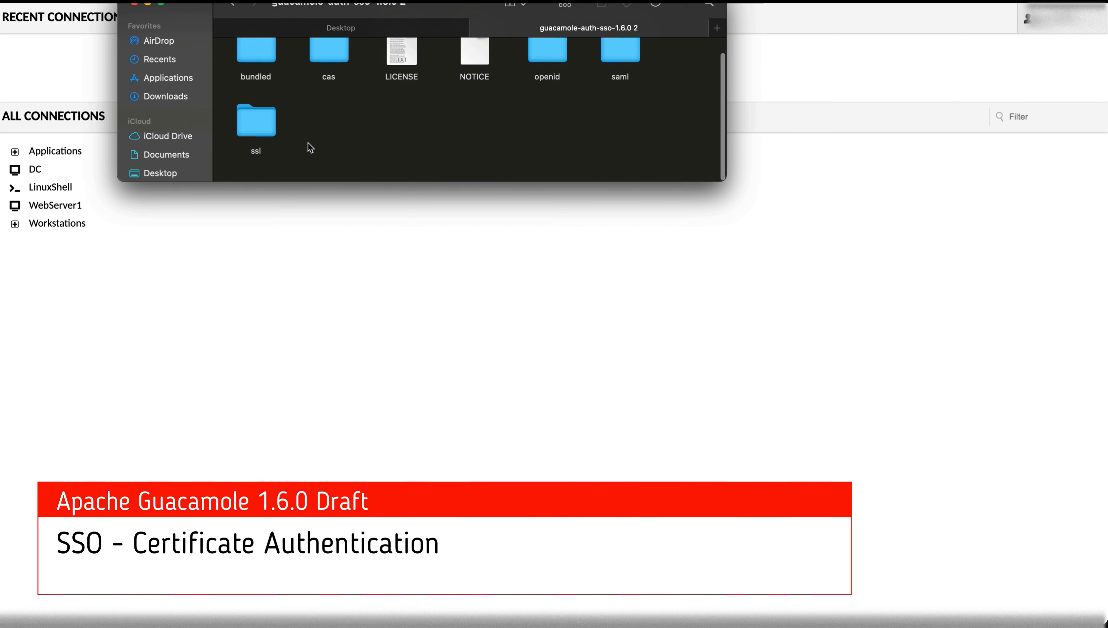
pyautogui.doubleClick(257, 128)
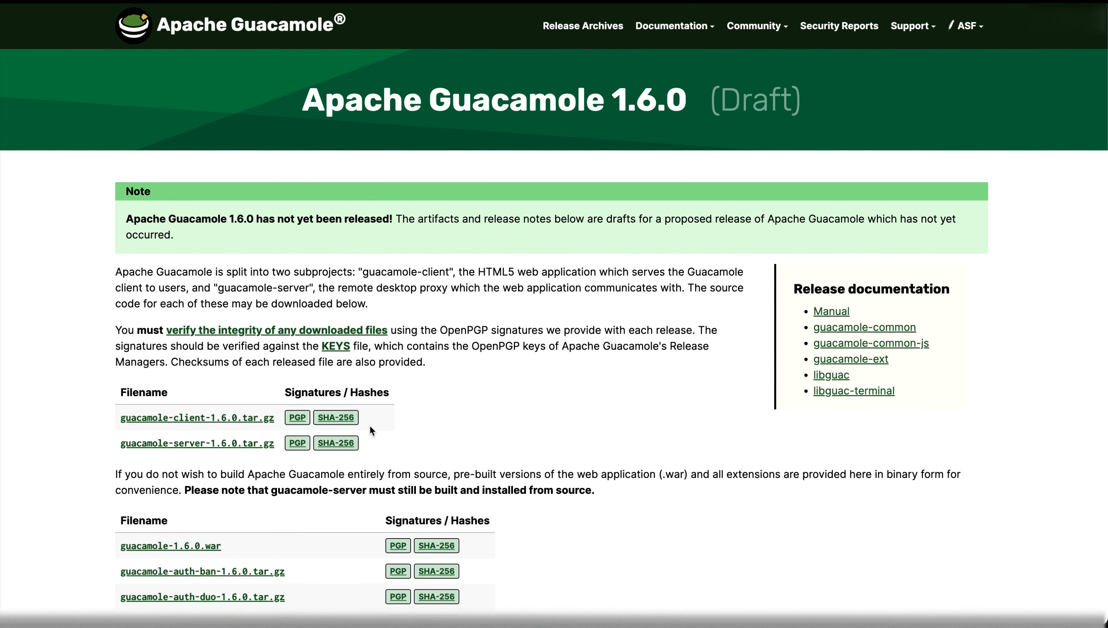
pyautogui.scroll(-4, 371, 430)
# - Go to the manual's Smart cards / Certificates SSO page and read its SSL client authentication section
pyautogui.click(836, 197)
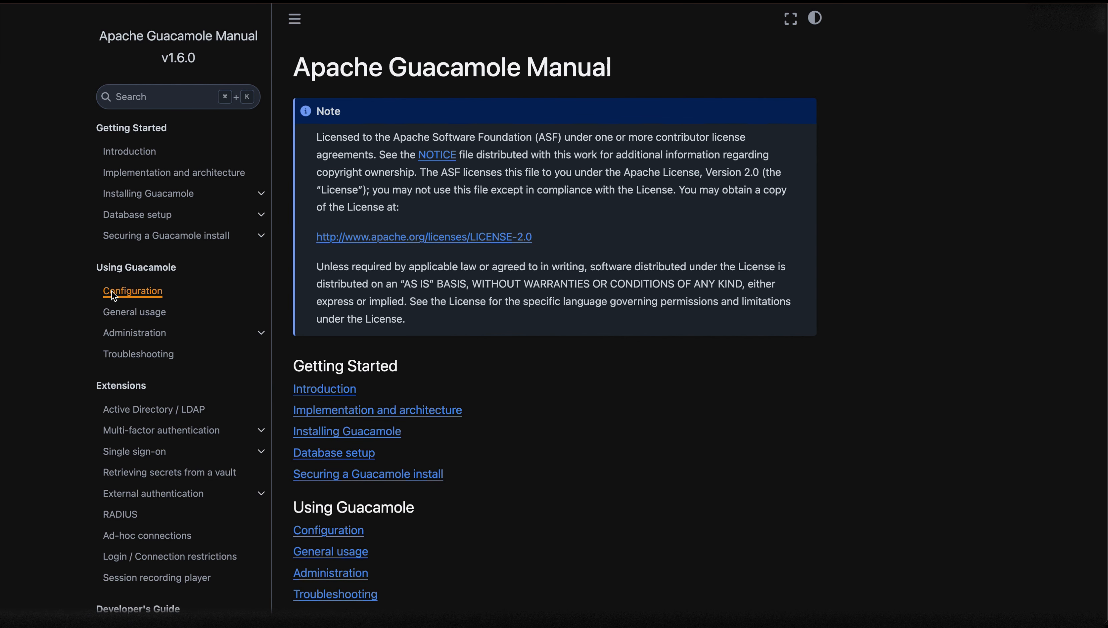
pyautogui.click(139, 452)
pyautogui.scroll(-3, 158, 496)
pyautogui.click(145, 431)
pyautogui.scroll(-10, 498, 445)
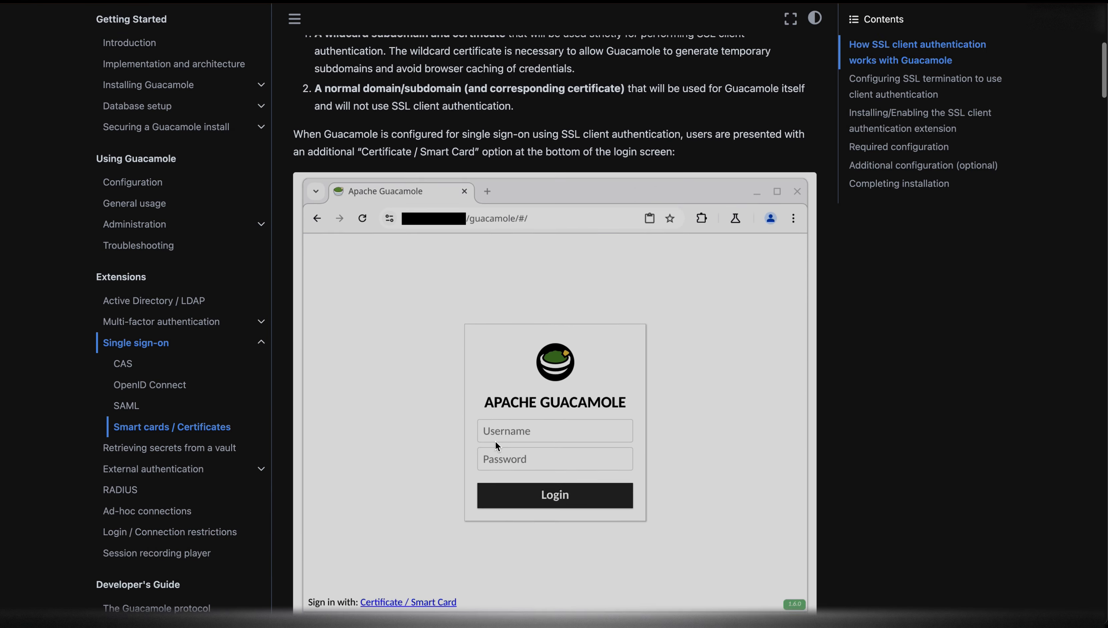
pyautogui.scroll(-2, 496, 441)
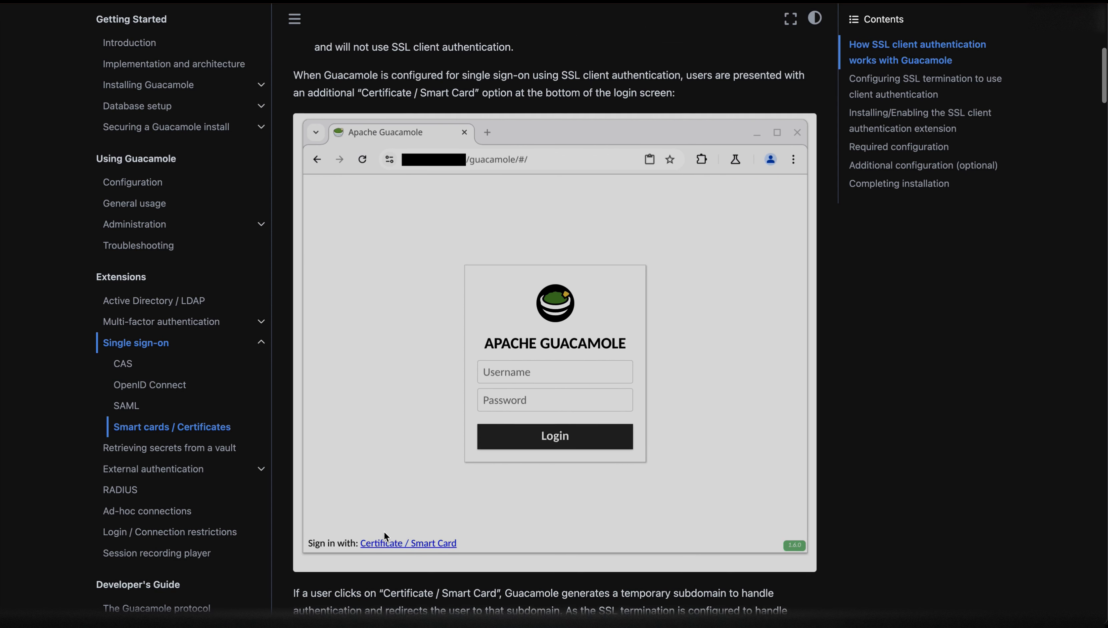
pyautogui.scroll(-10, 383, 531)
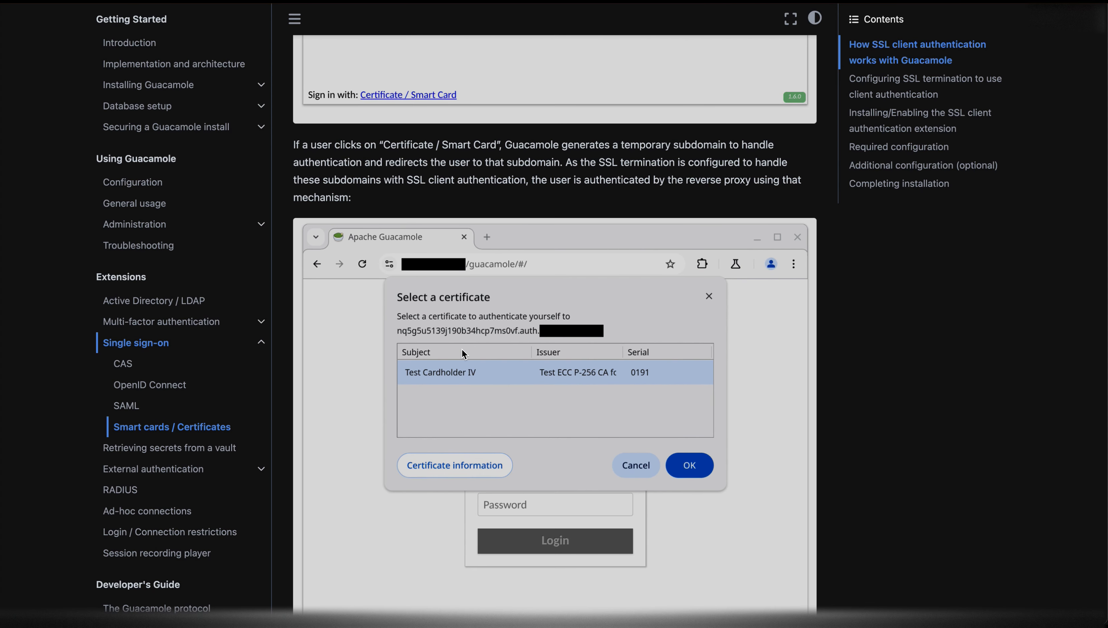